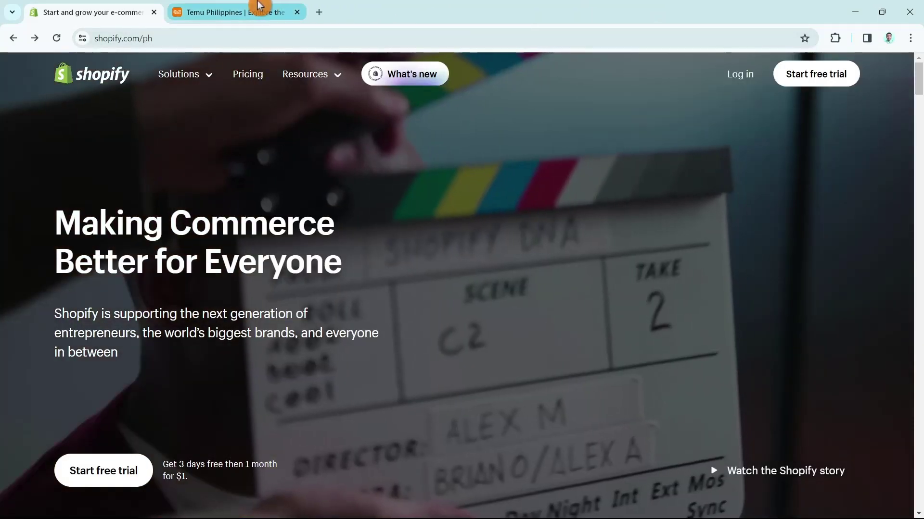
# Look through the Temu storefront's lightning deals, categories, recommended providers and product listings.
pyautogui.click(253, 6)
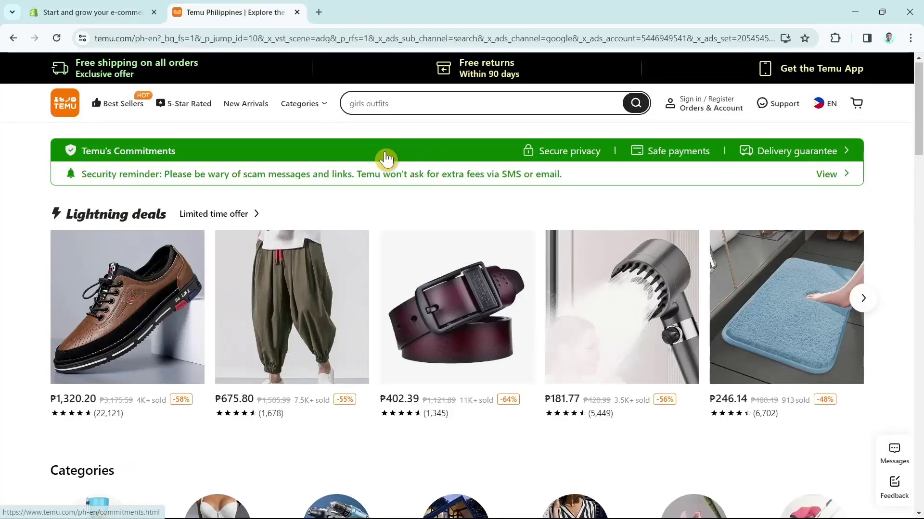
pyautogui.scroll(-5, 384, 158)
pyautogui.scroll(5, 385, 158)
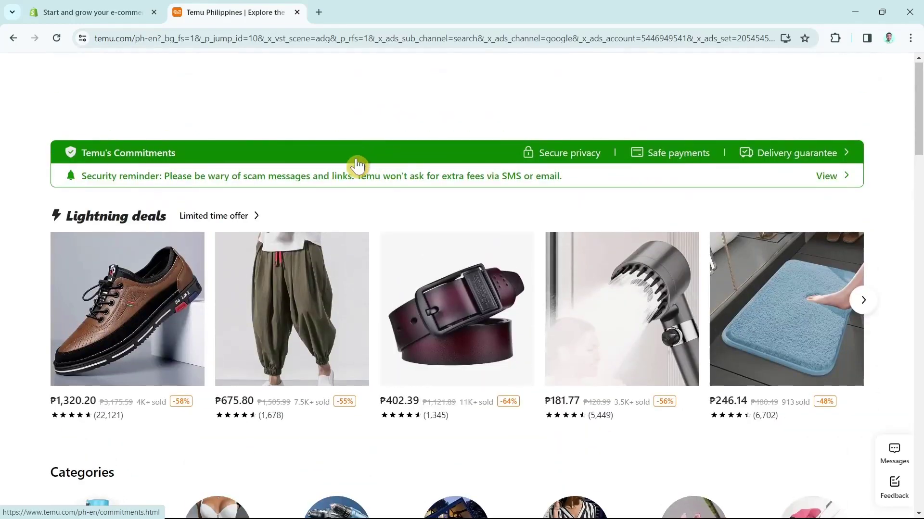
pyautogui.scroll(-8, 346, 223)
pyautogui.scroll(8, 348, 222)
pyautogui.scroll(-4, 346, 222)
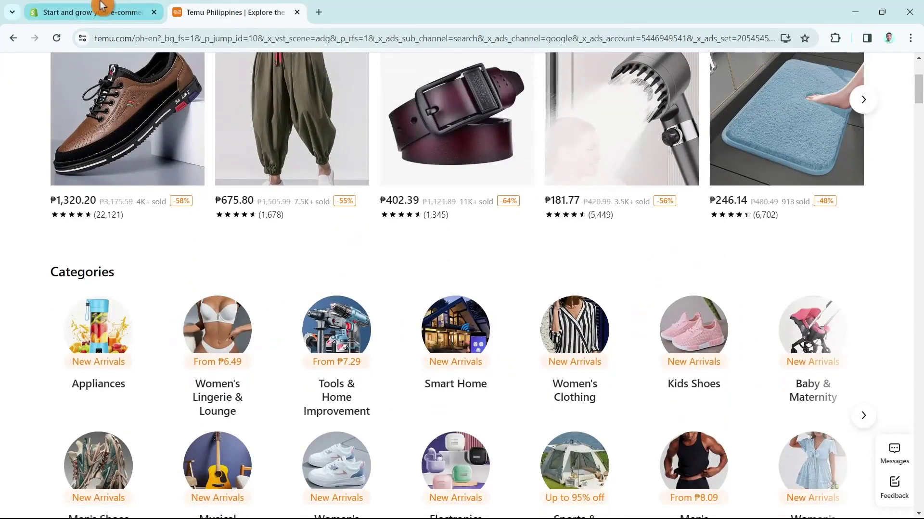
pyautogui.scroll(-9, 324, 179)
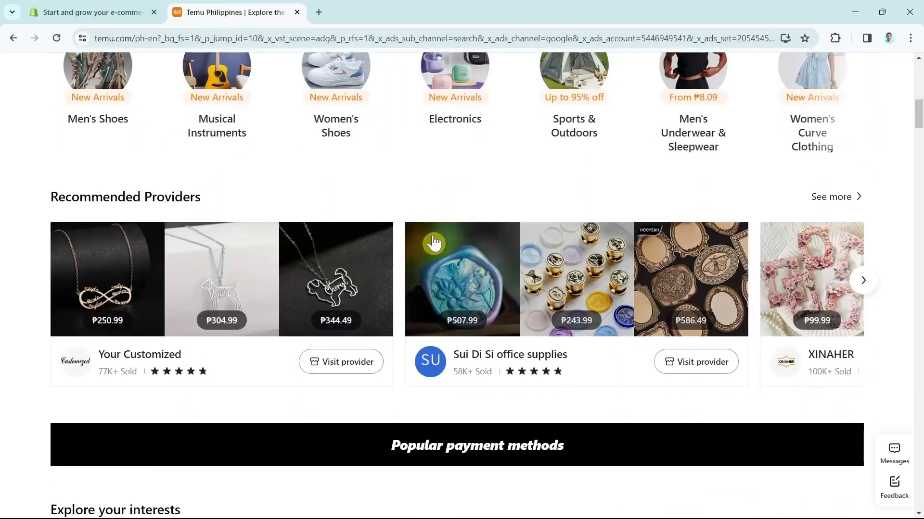
pyautogui.scroll(13, 433, 241)
pyautogui.click(99, 7)
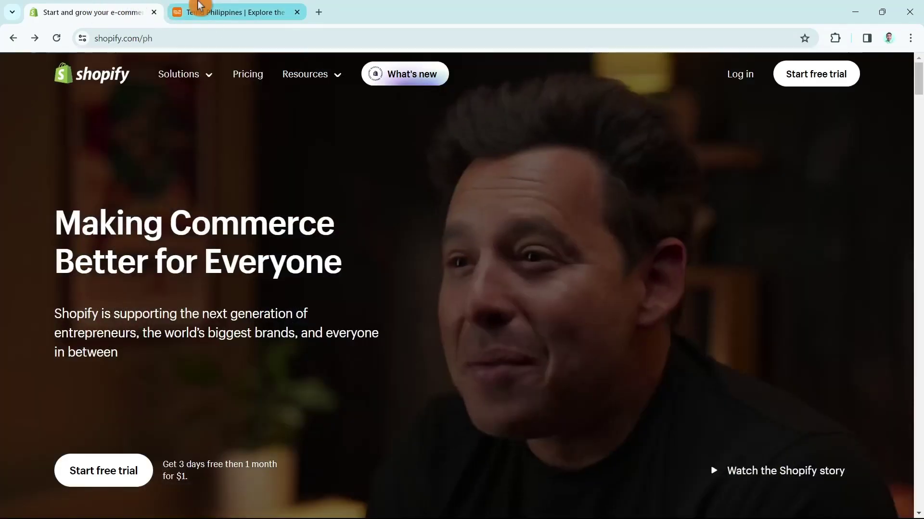
pyautogui.click(200, 6)
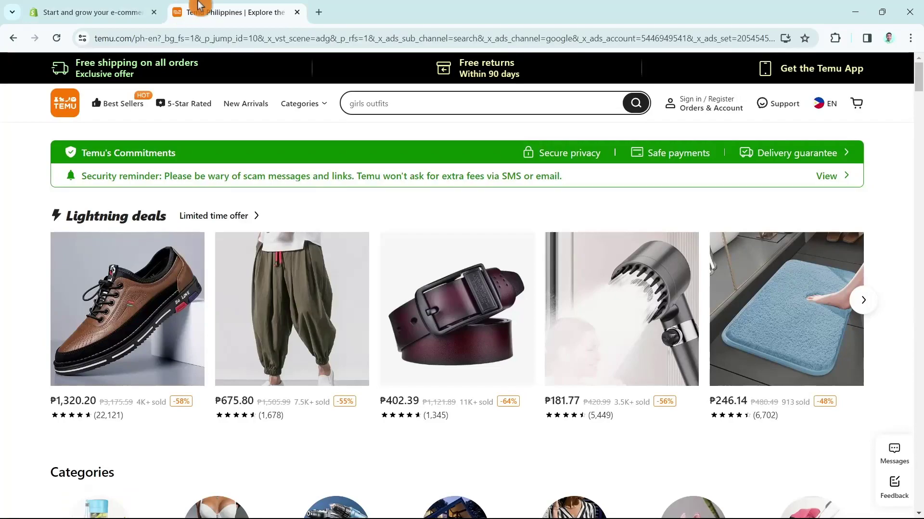
pyautogui.scroll(-18, 331, 327)
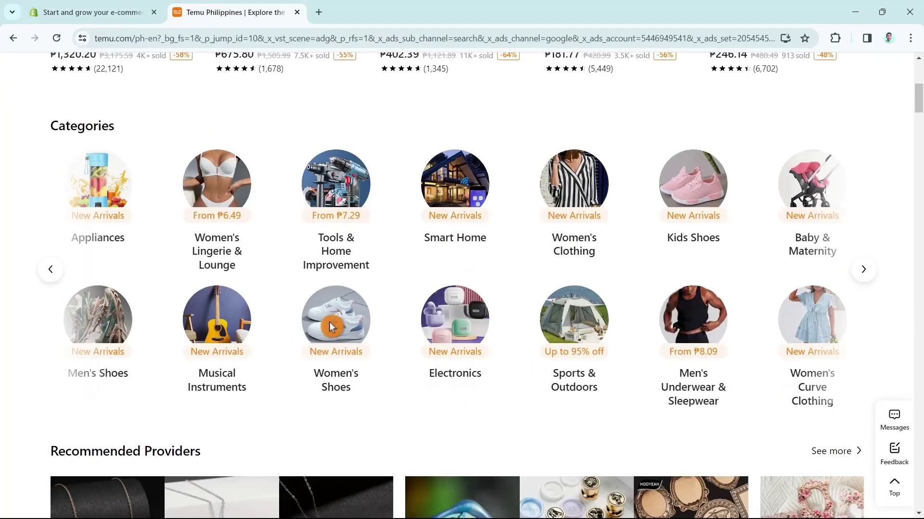
pyautogui.scroll(-4, 331, 327)
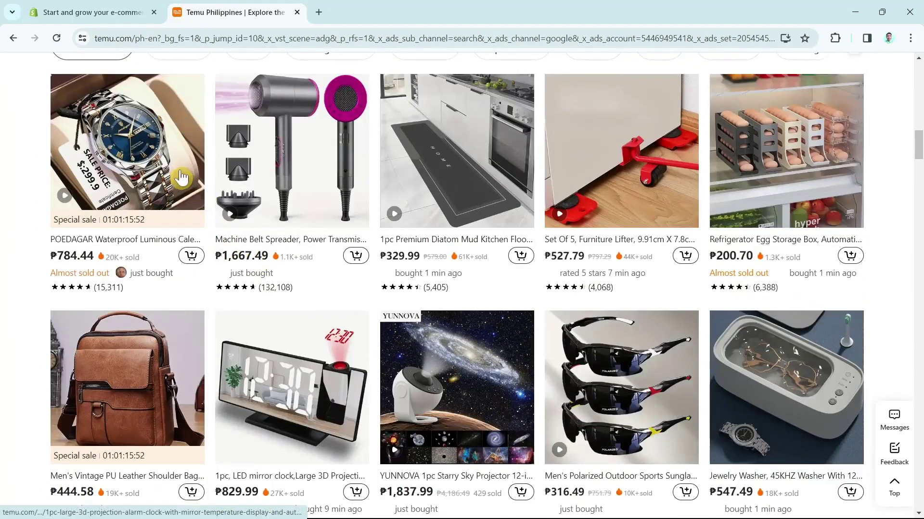
# Go to the Shopify site's login and begin the store creation survey with the answer "I'm just starting".
pyautogui.click(102, 7)
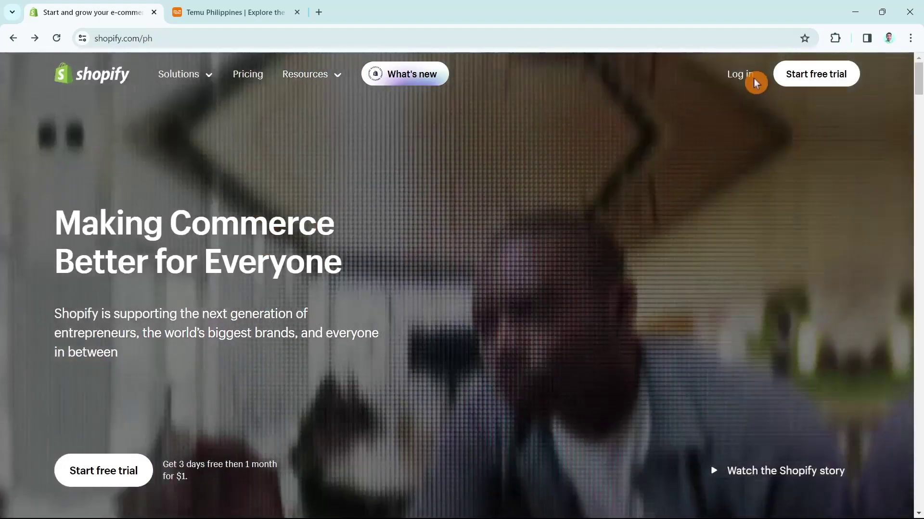
pyautogui.click(747, 77)
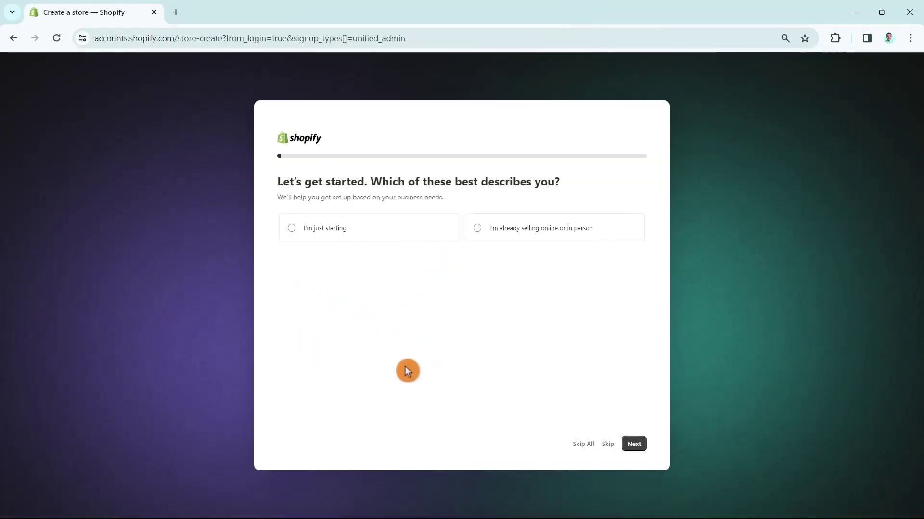
pyautogui.click(295, 235)
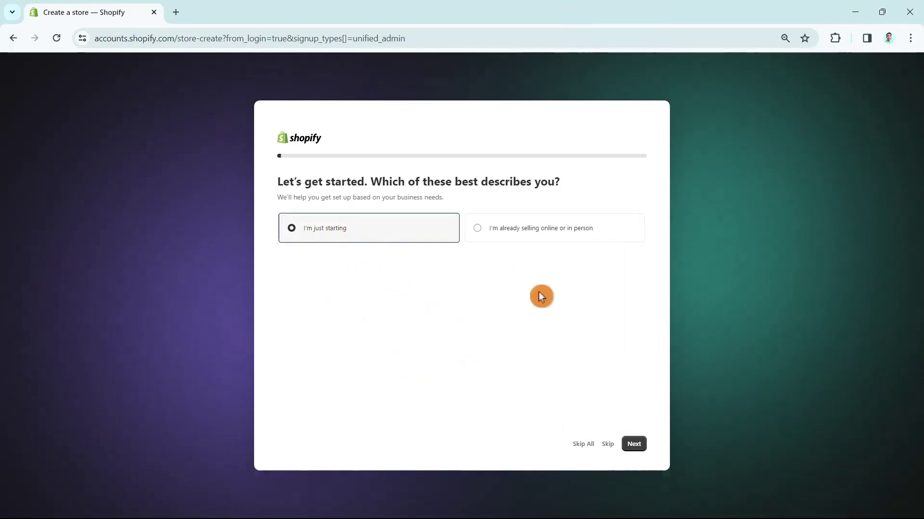
pyautogui.click(636, 447)
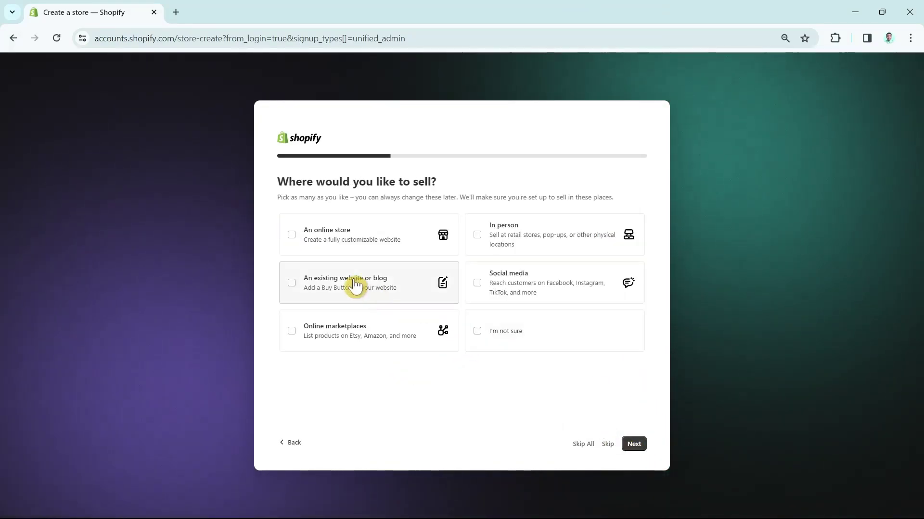
# Choose an online store as the place to sell and only dropshipping products as what to sell first.
pyautogui.click(292, 235)
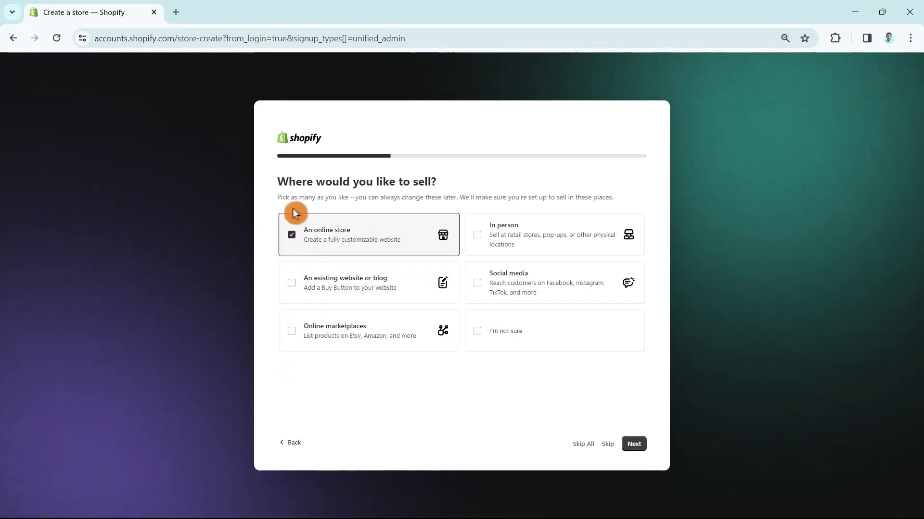
pyautogui.click(645, 440)
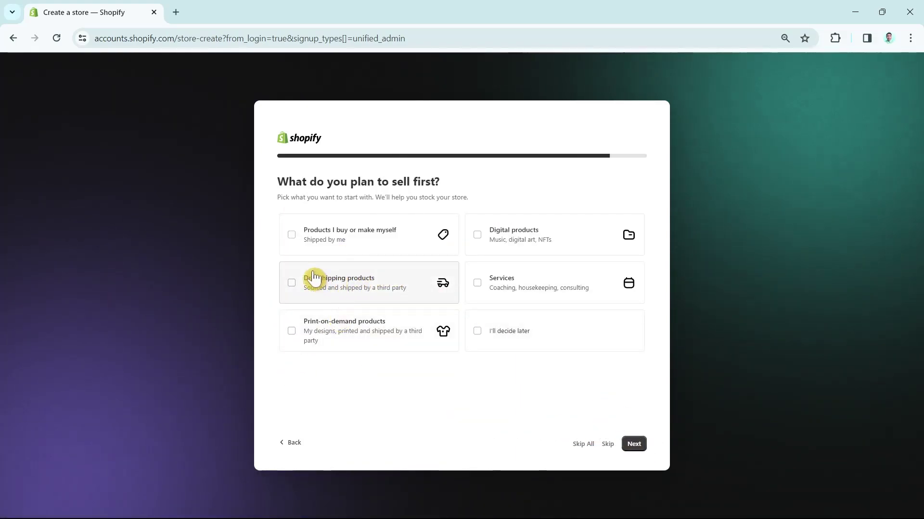
pyautogui.click(295, 237)
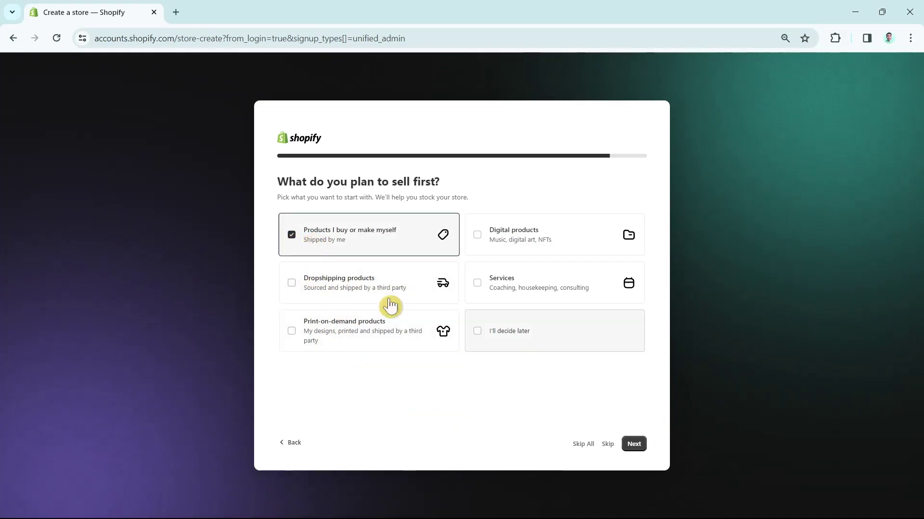
pyautogui.click(290, 283)
pyautogui.click(289, 233)
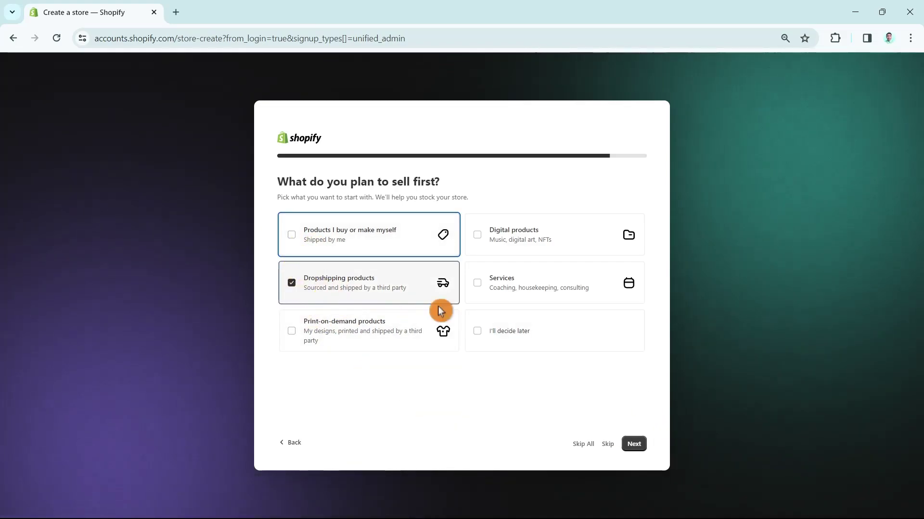
pyautogui.click(634, 444)
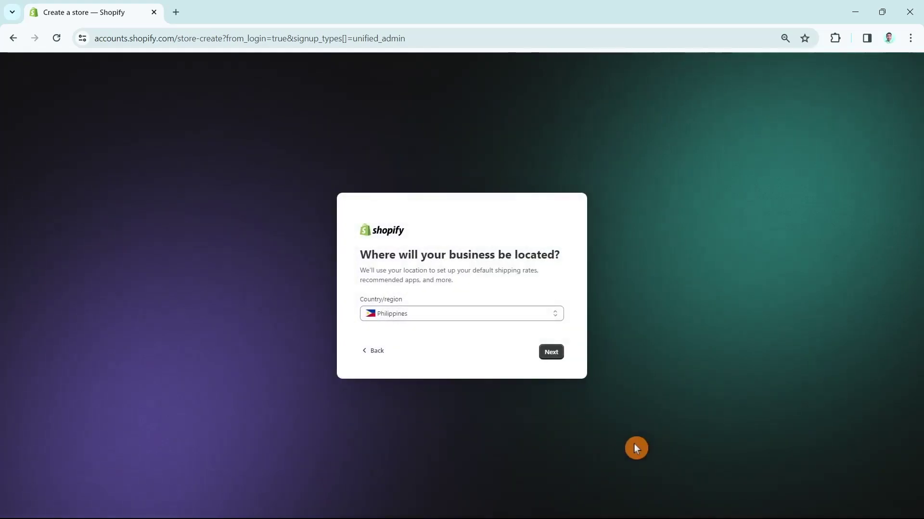
# Accept the Philippines as the business location and continue with the existing Shopify account.
pyautogui.click(554, 355)
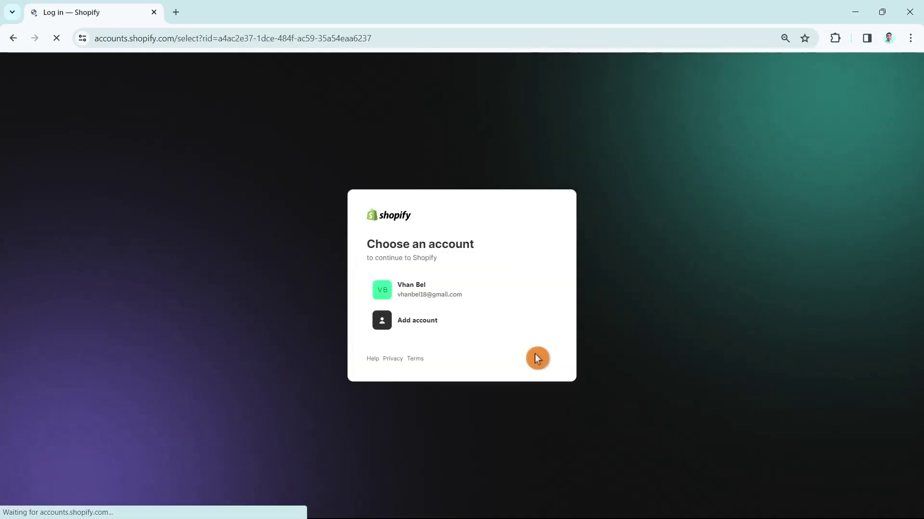
pyautogui.click(455, 290)
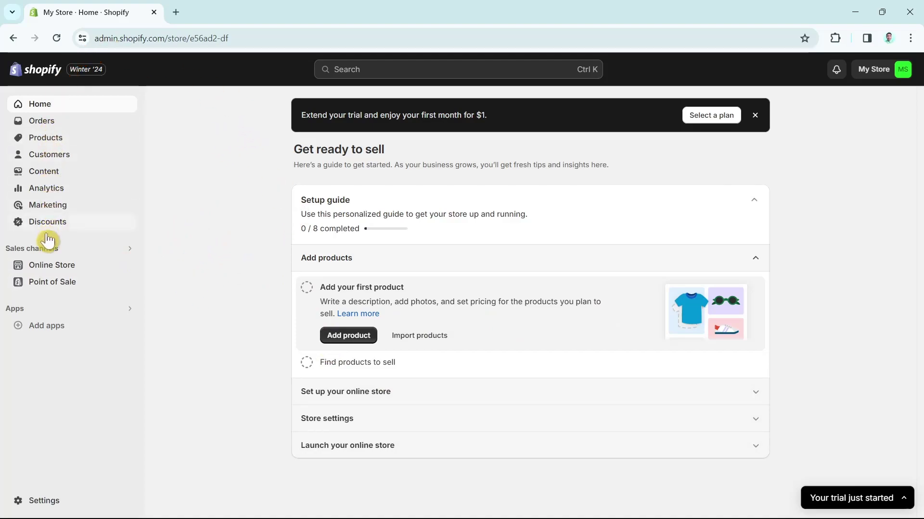
# Go from the store admin's app suggestions to the Shopify App Store and search for "temu".
pyautogui.click(60, 332)
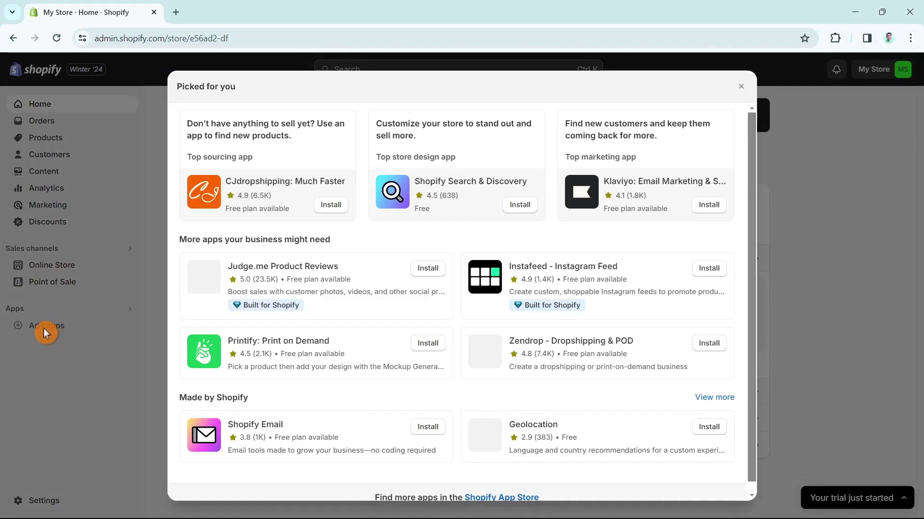
pyautogui.scroll(-1, 477, 392)
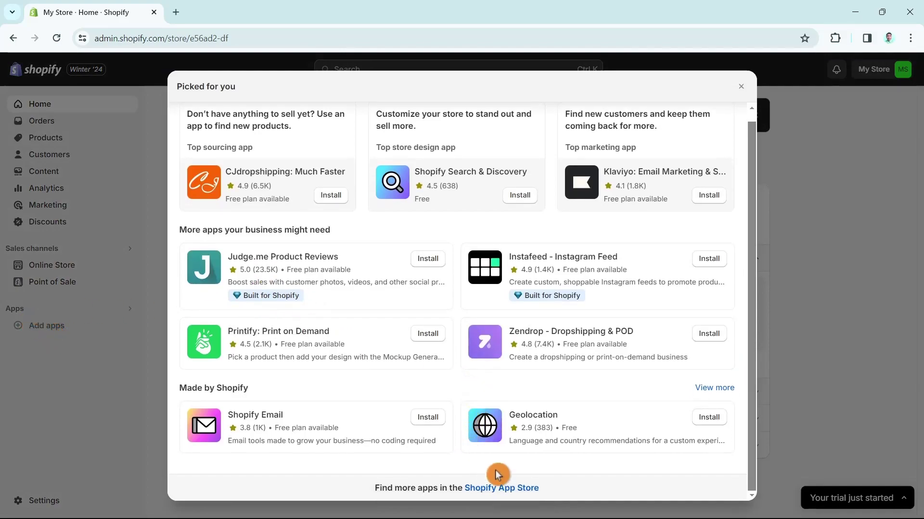
pyautogui.click(511, 489)
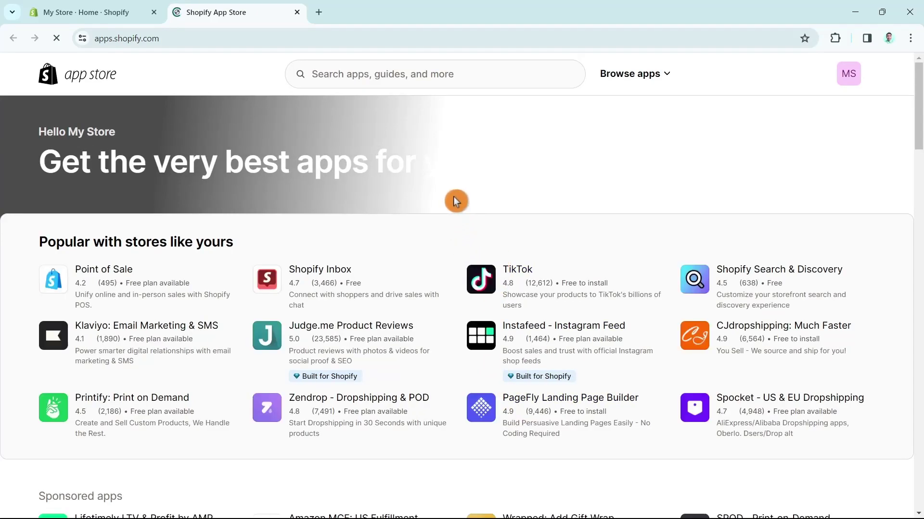
pyautogui.click(383, 74)
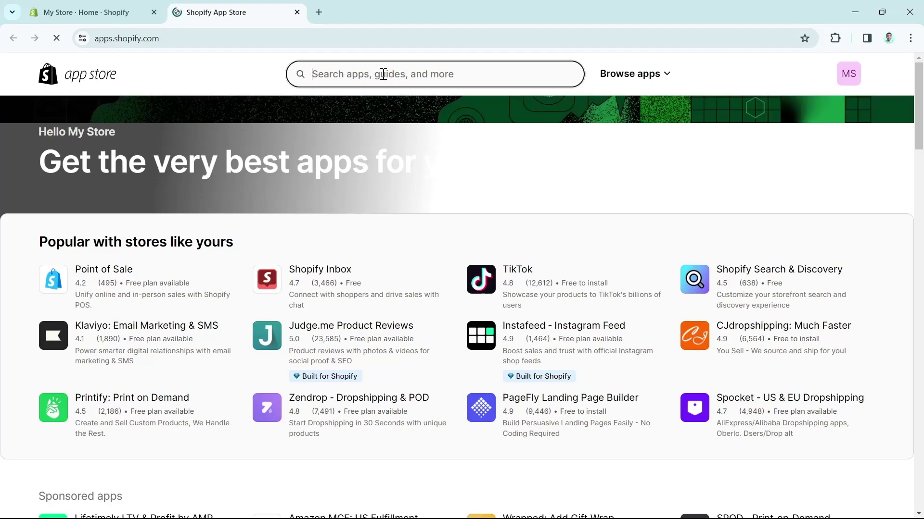
pyautogui.write('temu')
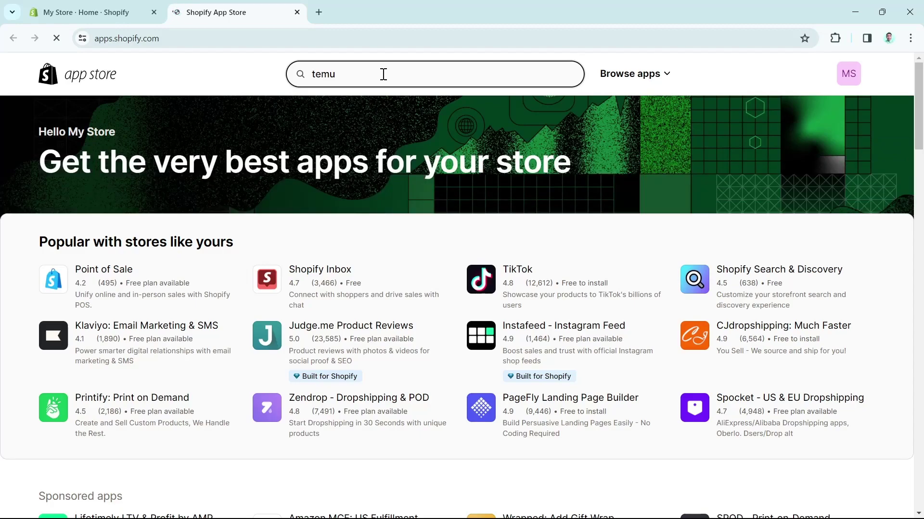
pyautogui.press('Return')
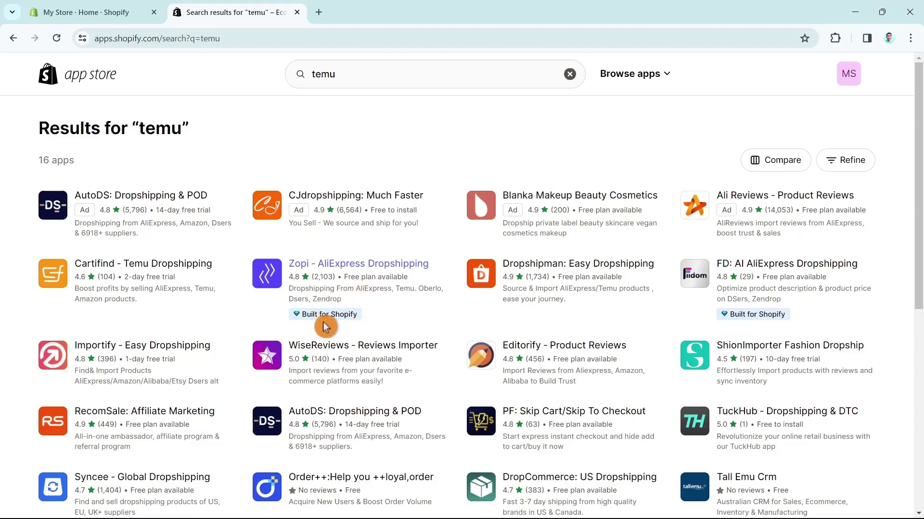
# Install the Zopi - AliExpress Dropshipping app on the store and approve its data access.
pyautogui.click(316, 263)
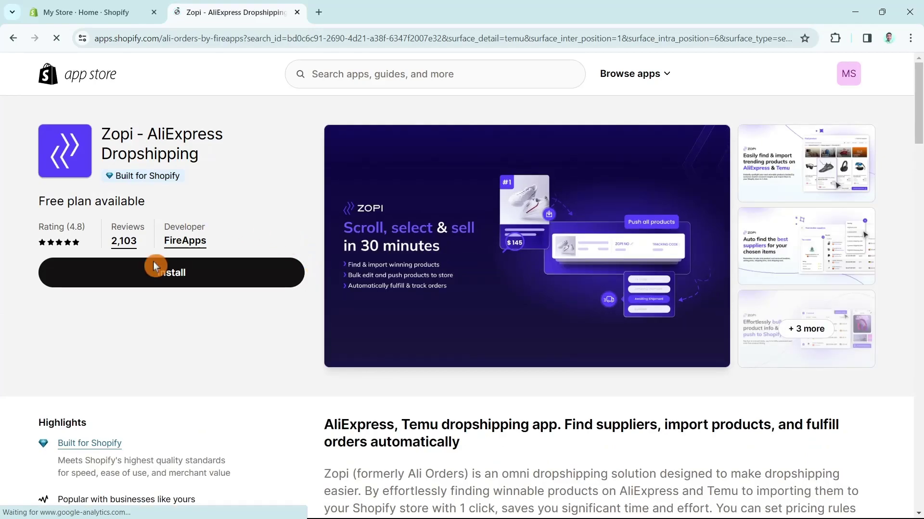
pyautogui.click(213, 274)
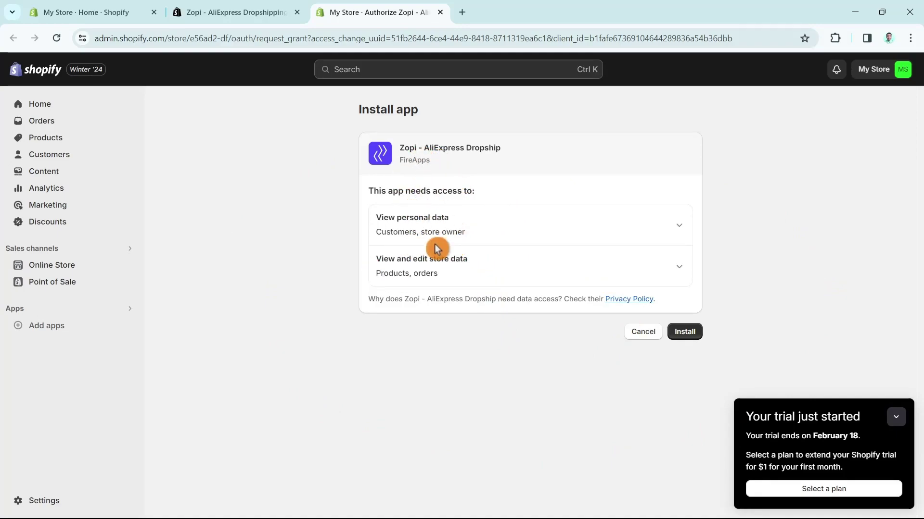
pyautogui.click(685, 336)
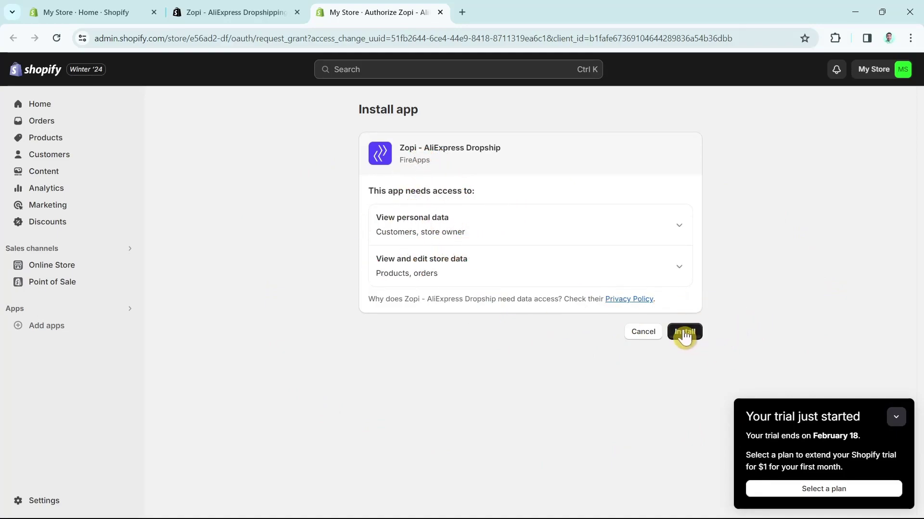
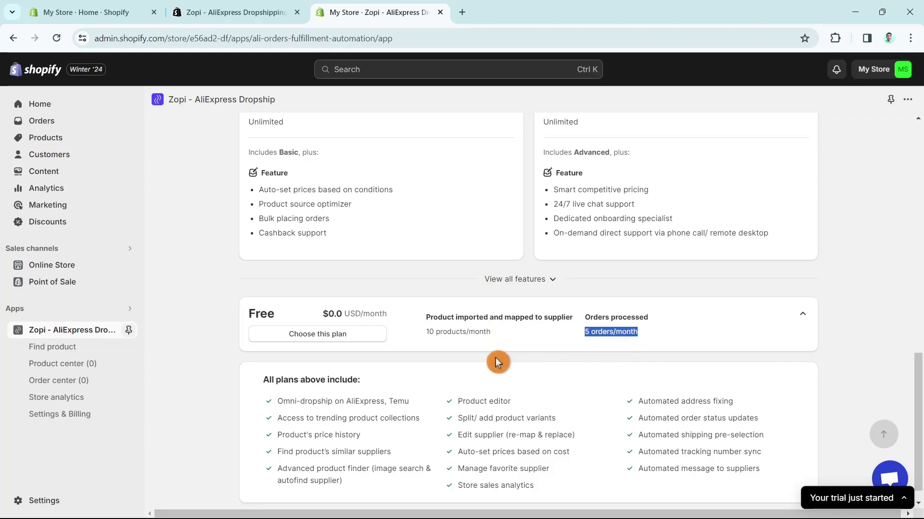
# Switch Zopi's plan prices to monthly billing and compare the product and order limits of the Starter, Basic, Advanced, Premium and Free plans.
pyautogui.scroll(10, 496, 366)
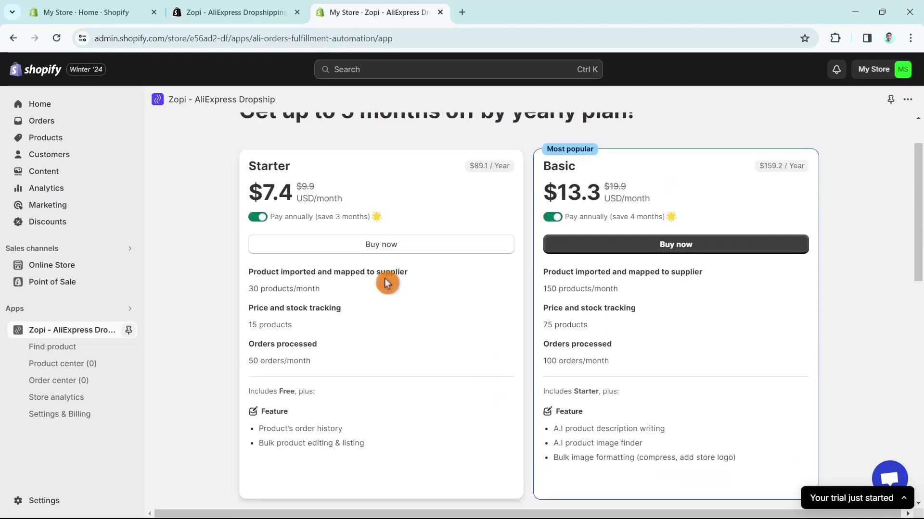
pyautogui.click(258, 217)
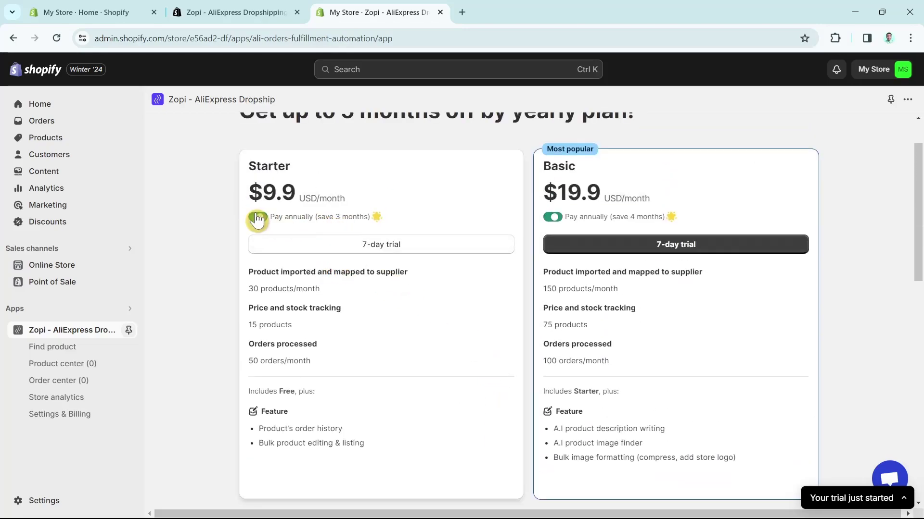
pyautogui.scroll(-4, 558, 327)
pyautogui.scroll(4, 556, 327)
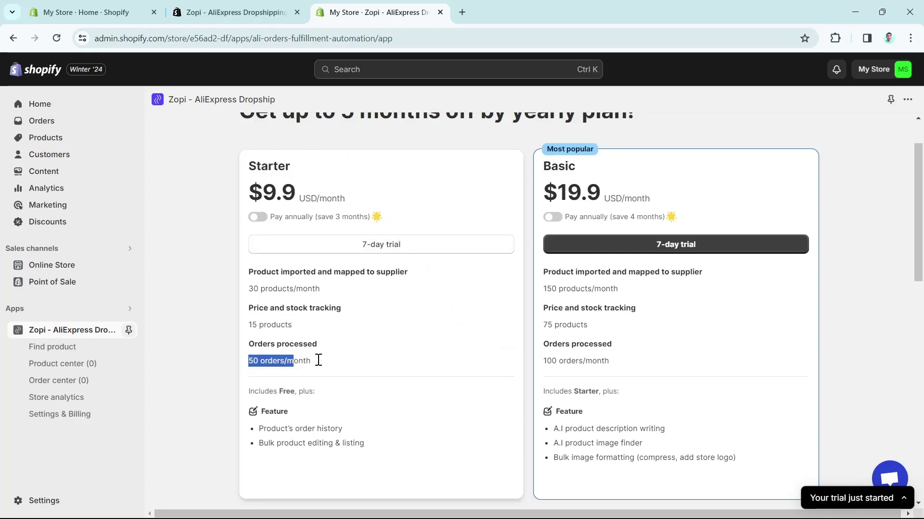
pyautogui.scroll(-6, 459, 375)
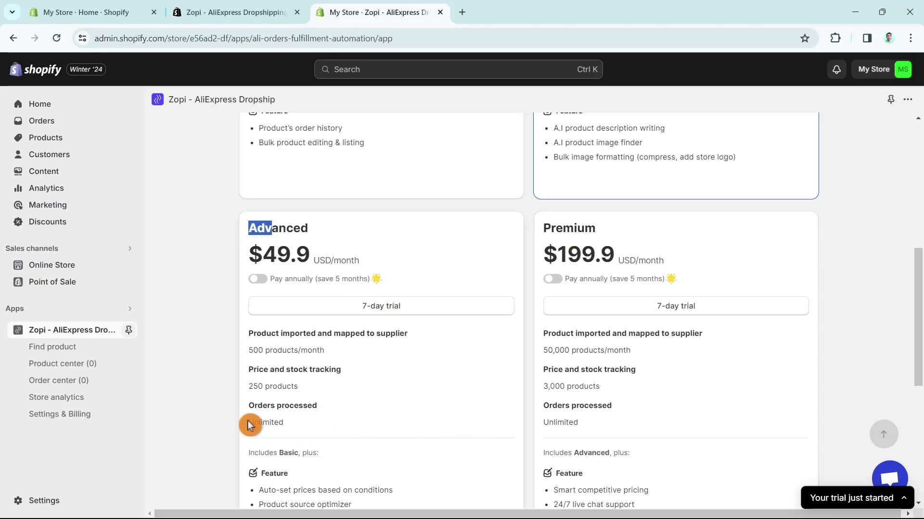
pyautogui.moveTo(253, 422); pyautogui.dragTo(299, 431)
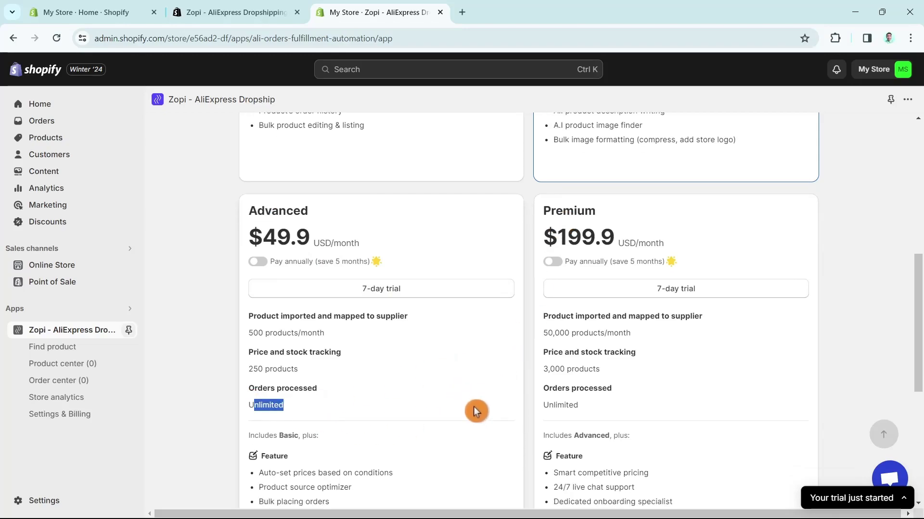
pyautogui.scroll(-6, 475, 410)
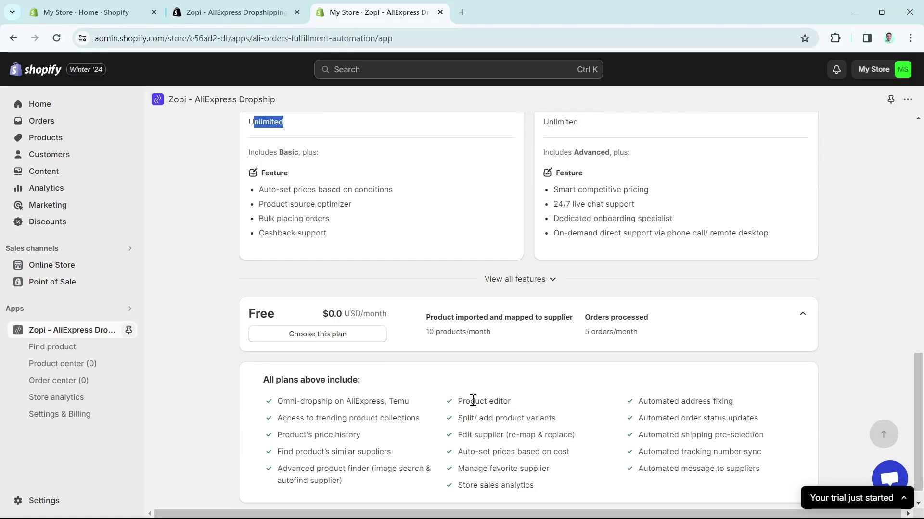
# Choose Zopi's Free plan and go through the welcome tour to its end.
pyautogui.click(347, 336)
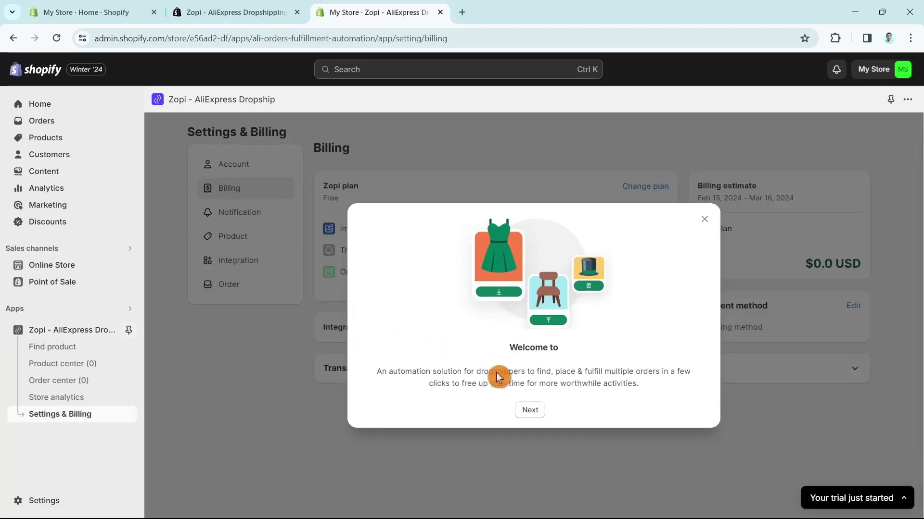
pyautogui.click(543, 418)
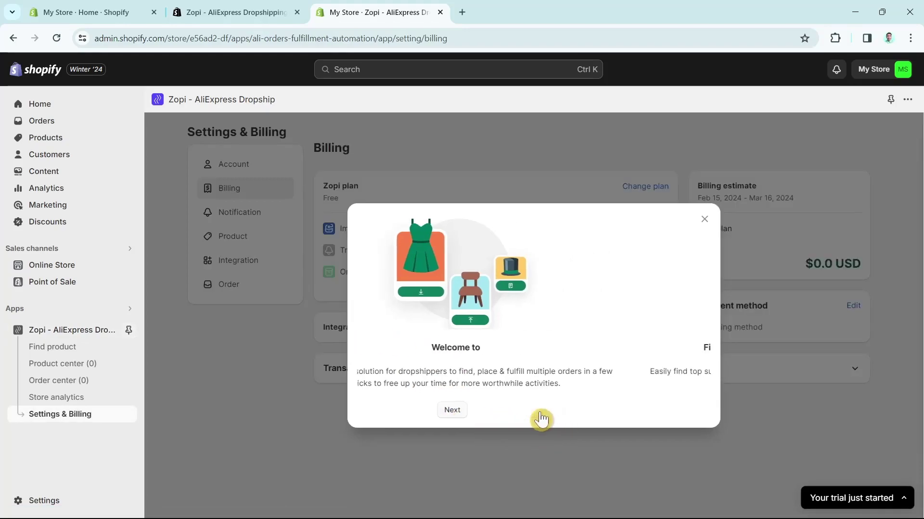
pyautogui.click(538, 417)
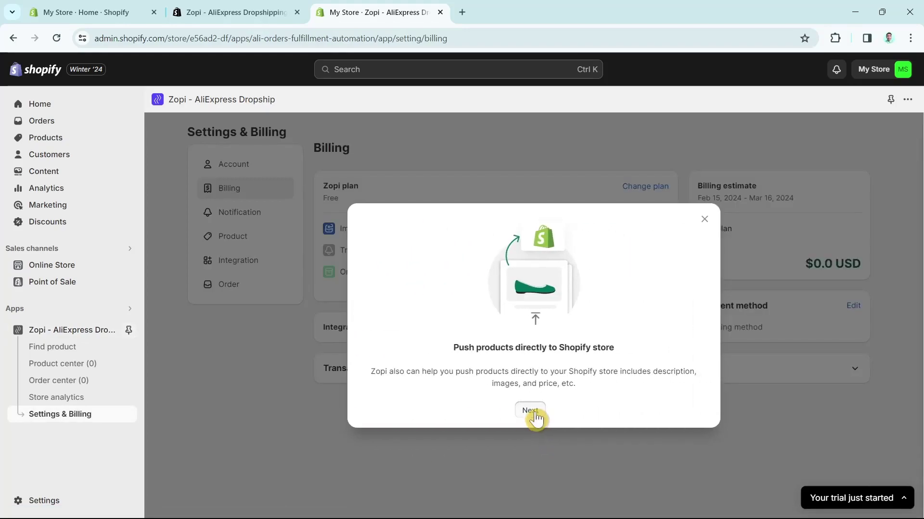
pyautogui.click(534, 414)
pyautogui.click(535, 405)
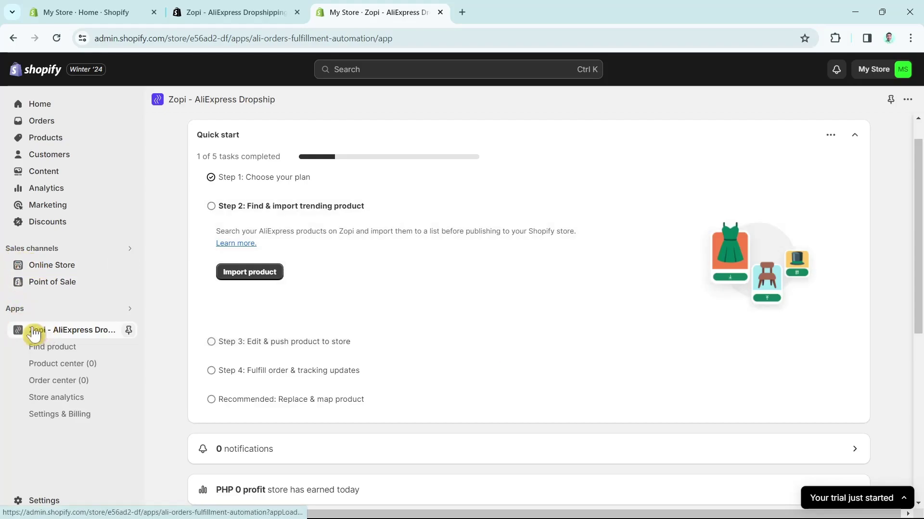
# Open Zopi's Find product catalog and look through the listed products with their prices, estimated profits, shipping costs and shipping times.
pyautogui.click(48, 352)
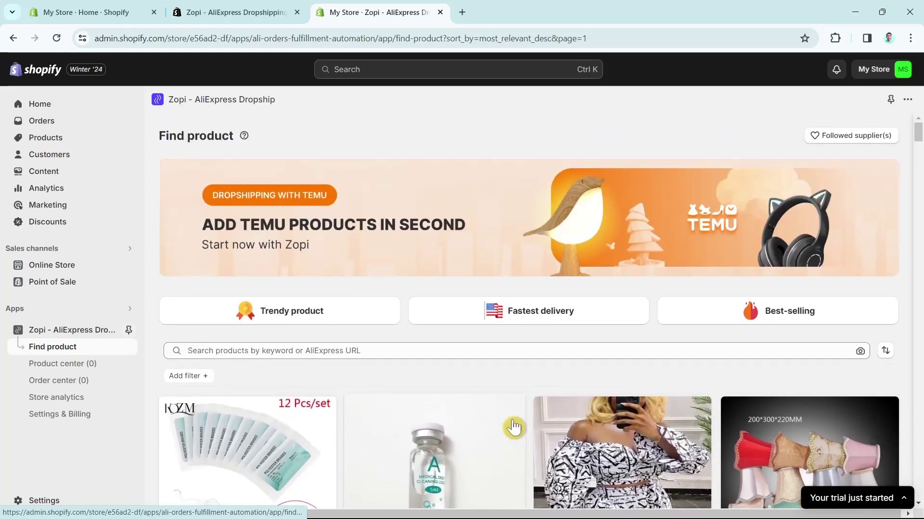
pyautogui.scroll(-5, 597, 442)
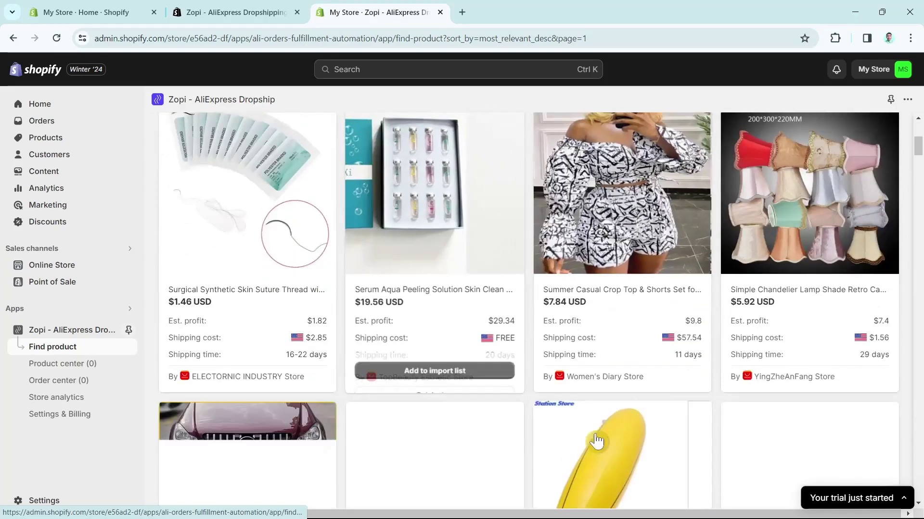
pyautogui.scroll(-5, 596, 441)
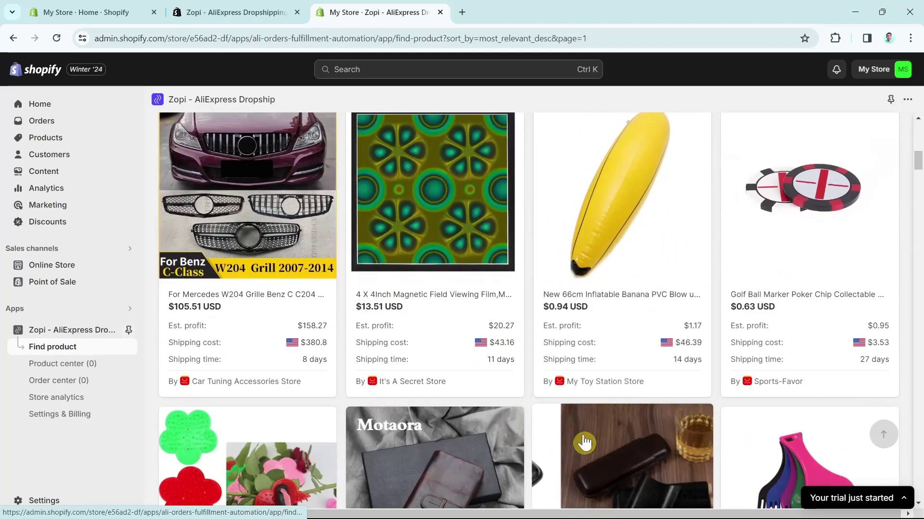
pyautogui.scroll(-8, 584, 441)
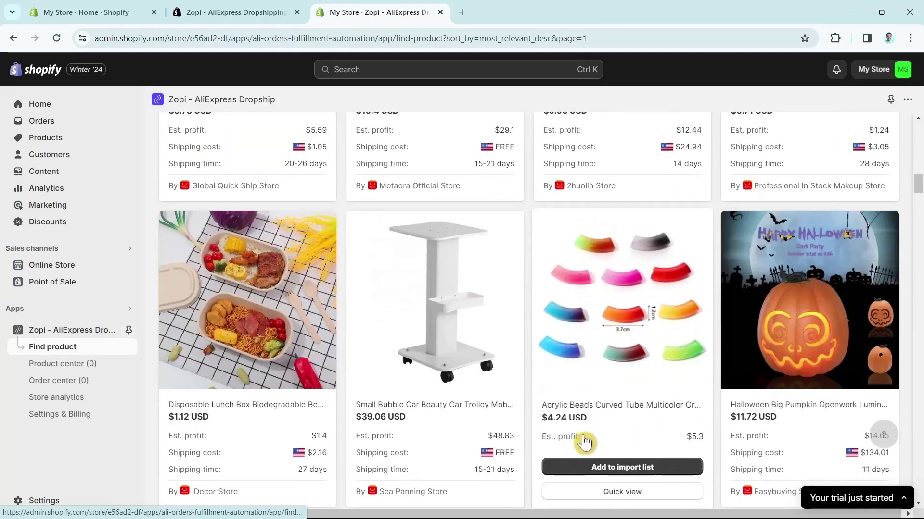
pyautogui.scroll(-4, 585, 442)
pyautogui.scroll(-4, 578, 433)
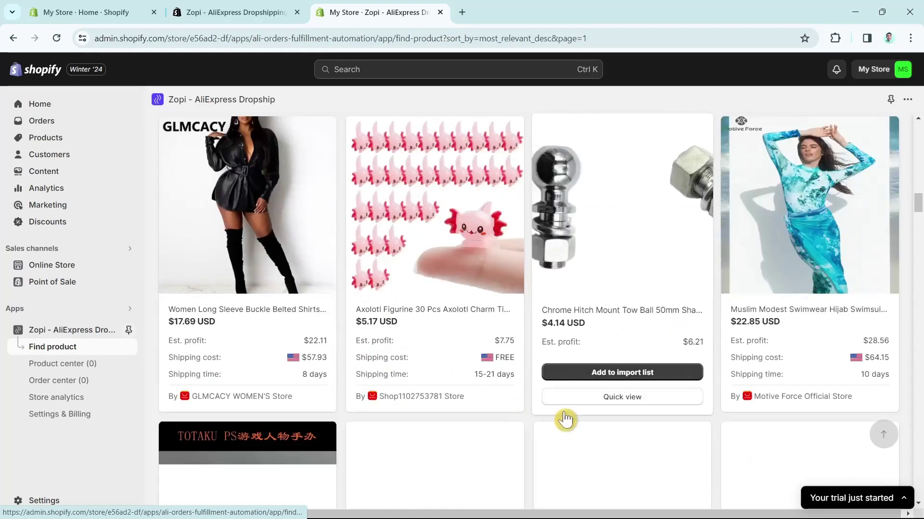
pyautogui.scroll(-4, 566, 419)
pyautogui.scroll(-4, 564, 418)
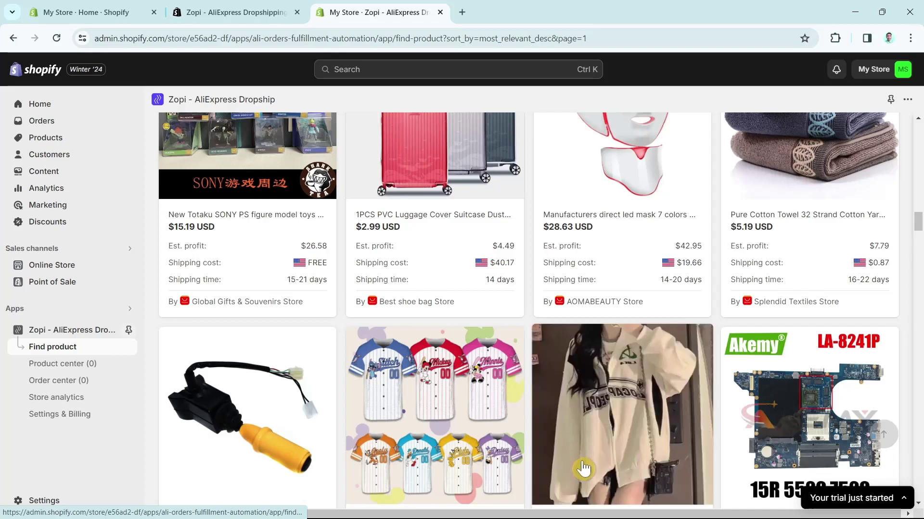
pyautogui.scroll(15, 583, 469)
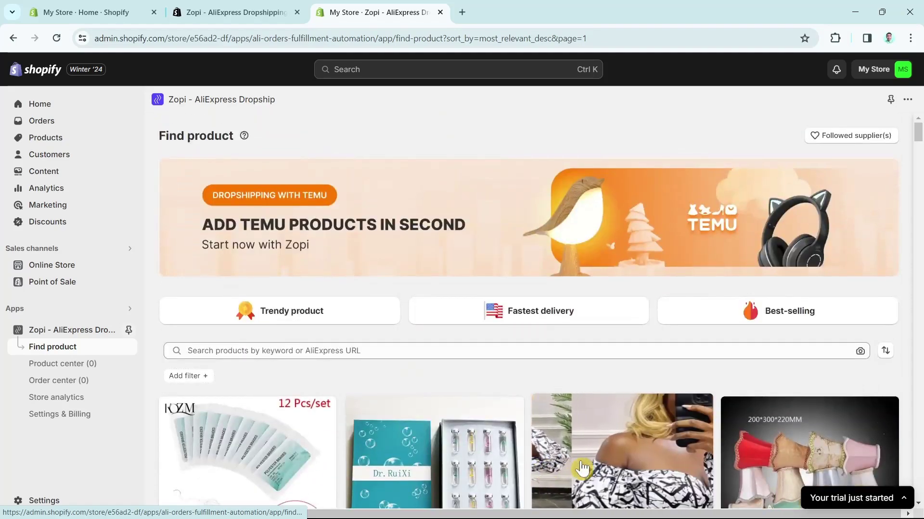
# From the Dropshipping with Temu banner, install the "Zopi: AliExpress & Temu Product Importer" extension in Chrome.
pyautogui.click(284, 195)
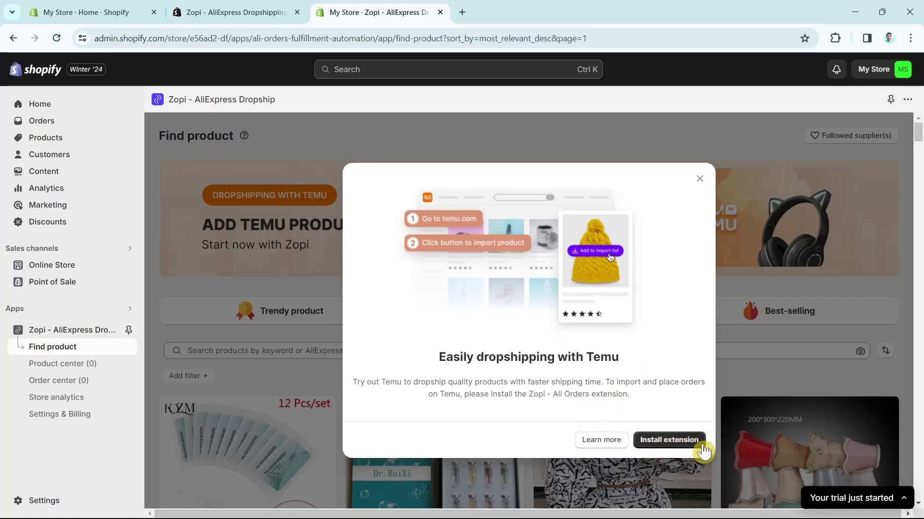
pyautogui.click(686, 440)
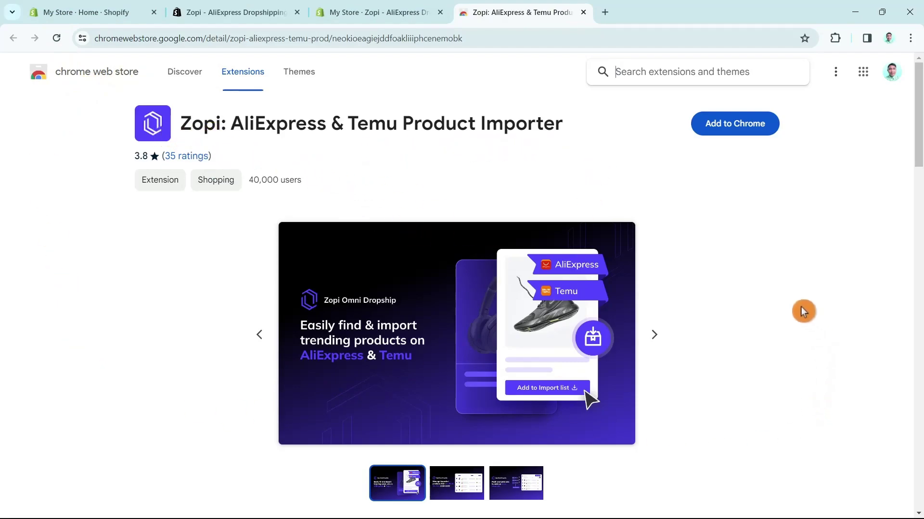
pyautogui.click(747, 138)
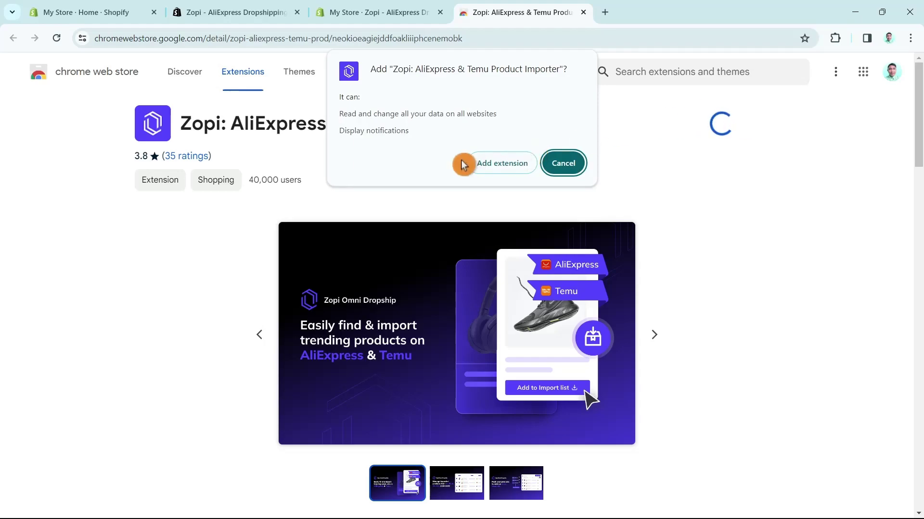
pyautogui.click(490, 161)
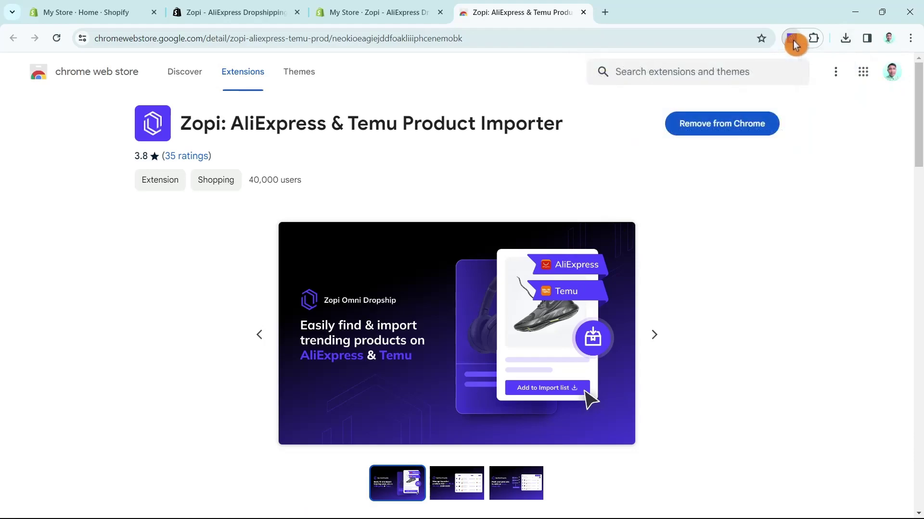
# Pin the Zopi: AliExpress & Temu Product Importer extension so it stays visible in the browser.
pyautogui.click(812, 42)
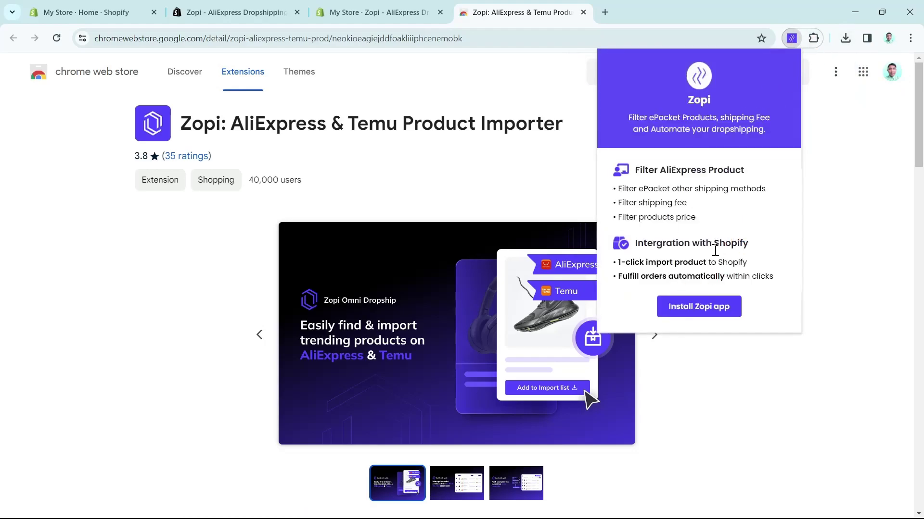
pyautogui.click(715, 406)
pyautogui.click(816, 42)
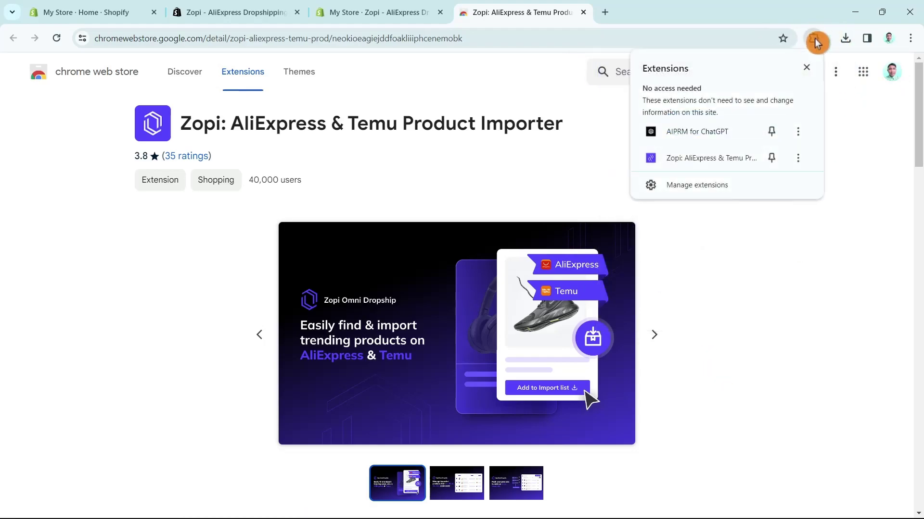
pyautogui.click(771, 158)
pyautogui.click(766, 269)
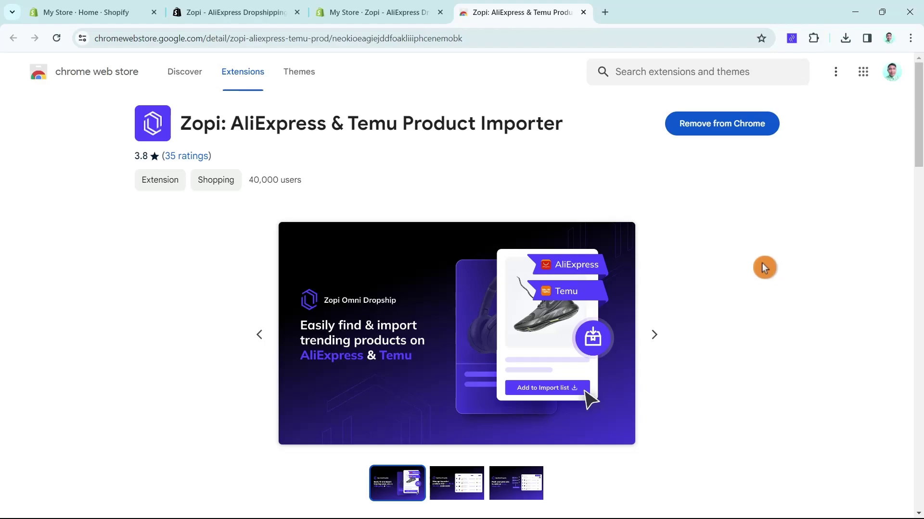
# Search Google for "temu" in a new tab and open the Temu.com official site.
pyautogui.click(605, 15)
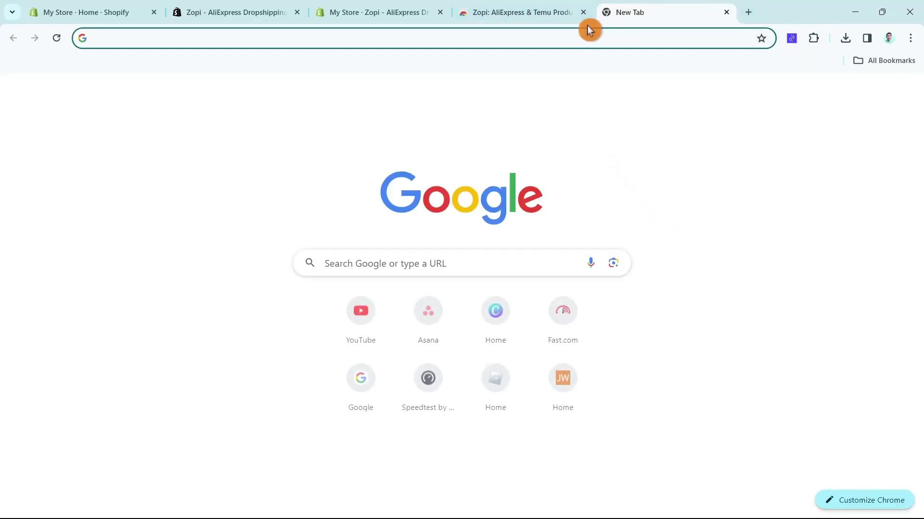
pyautogui.write('temu')
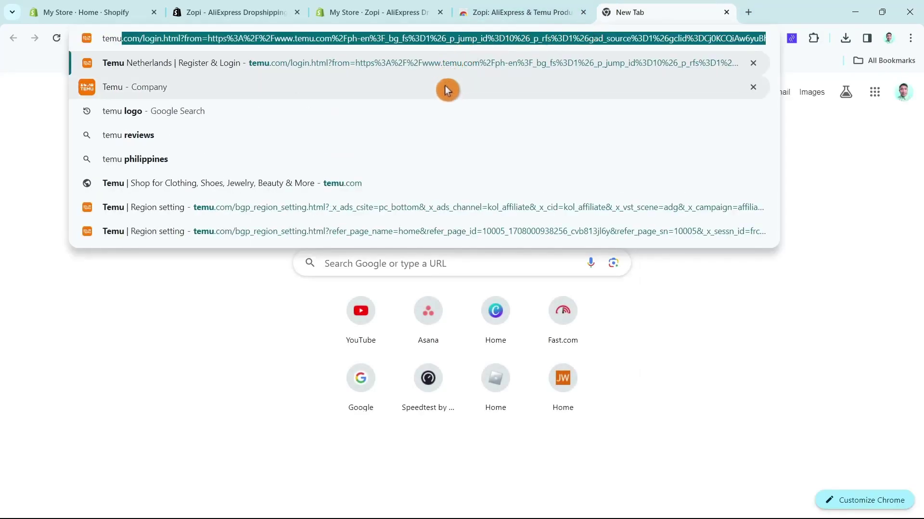
pyautogui.click(446, 85)
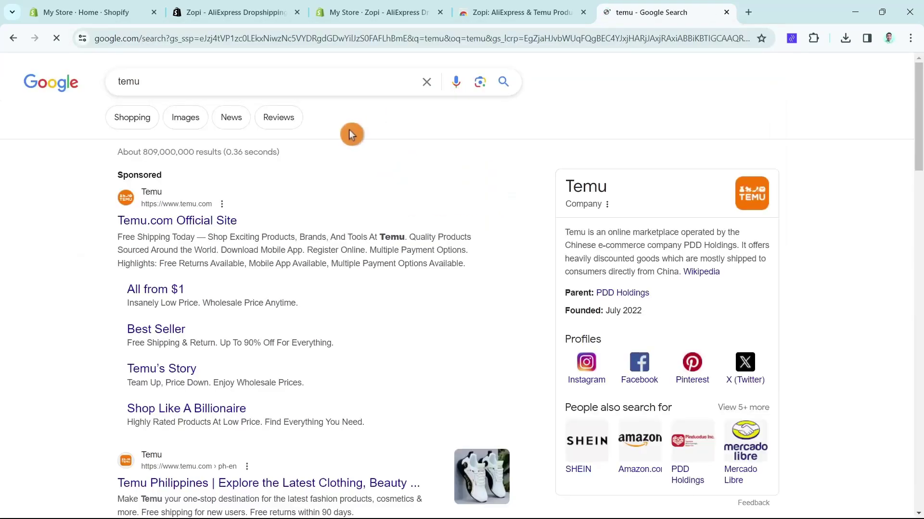
pyautogui.click(210, 222)
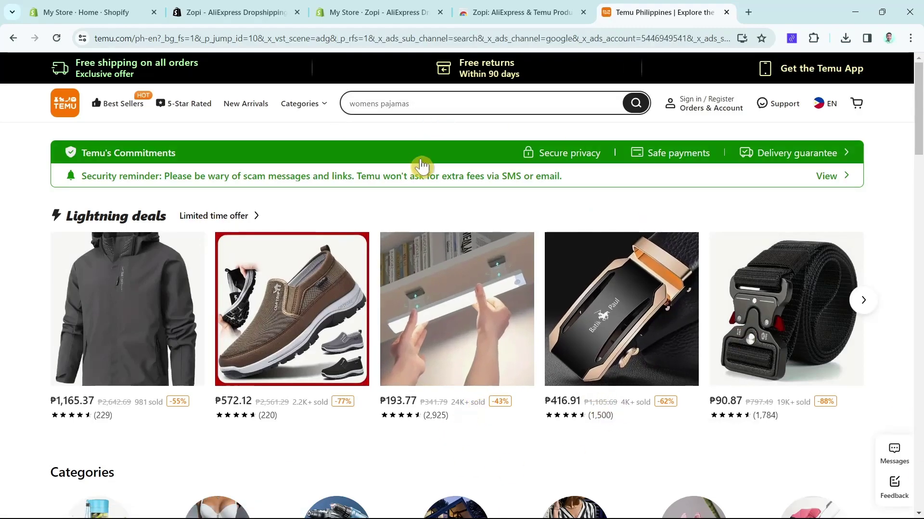
# Open Temu's Best Sellers and narrow the list to products selling best within the last 7 days.
pyautogui.scroll(-8, 555, 392)
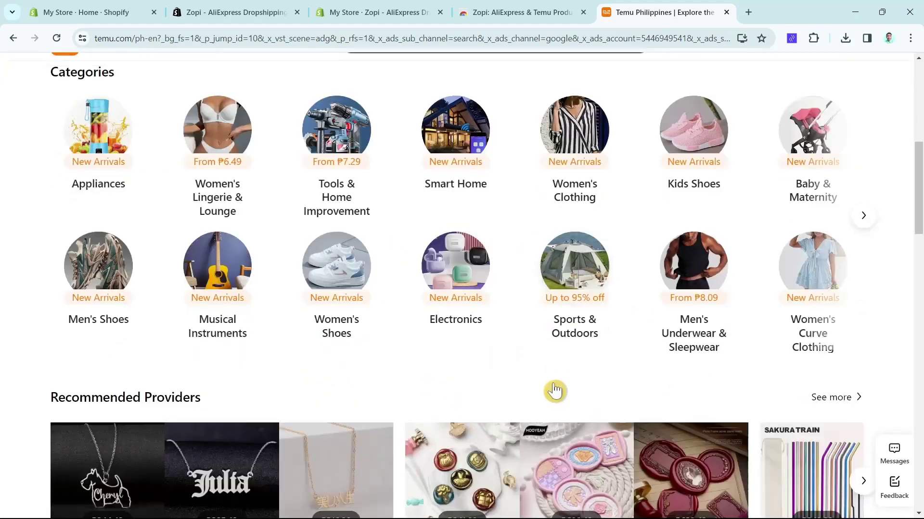
pyautogui.scroll(-14, 555, 391)
pyautogui.scroll(10, 579, 406)
pyautogui.scroll(-10, 573, 410)
pyautogui.scroll(20, 573, 410)
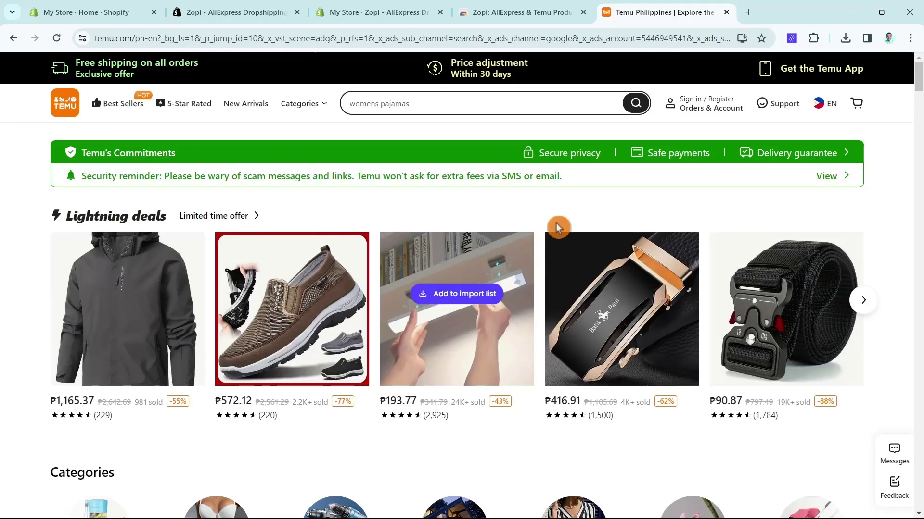
pyautogui.click(128, 108)
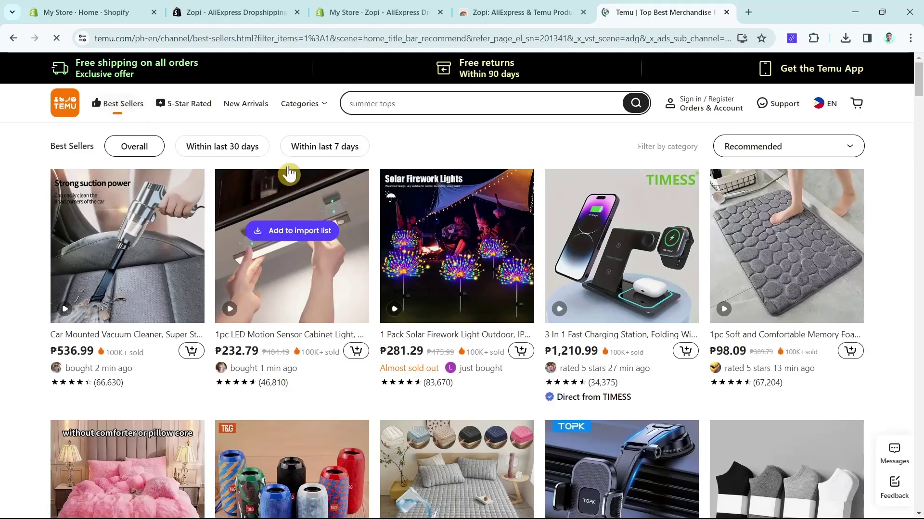
pyautogui.scroll(-5, 288, 144)
pyautogui.scroll(5, 288, 183)
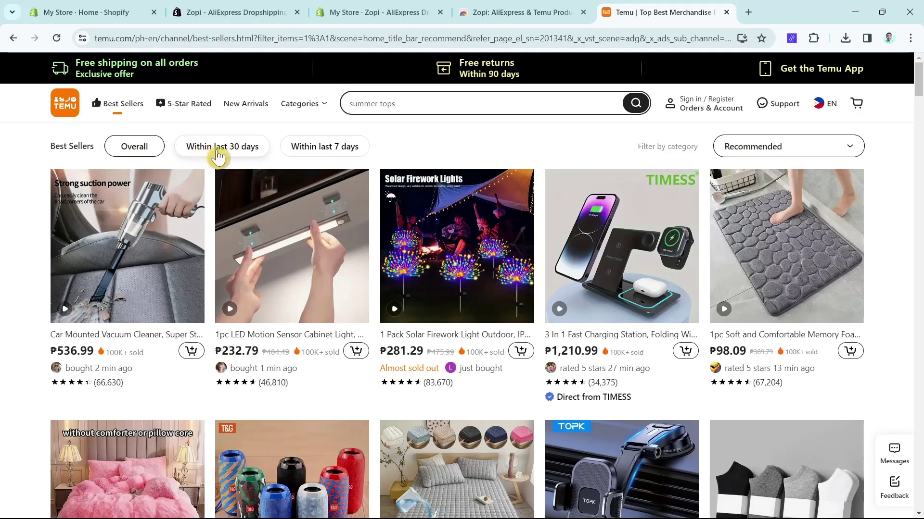
pyautogui.click(243, 150)
pyautogui.click(331, 149)
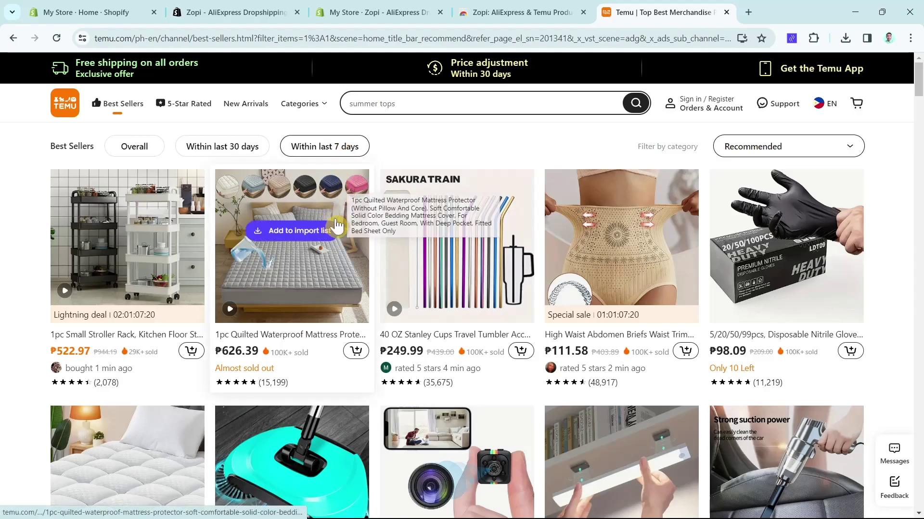
# Look through the 7-day best sellers and open the product page of the 1pc Motion Sensor Cabinet Light.
pyautogui.scroll(-4, 298, 236)
pyautogui.scroll(-5, 461, 299)
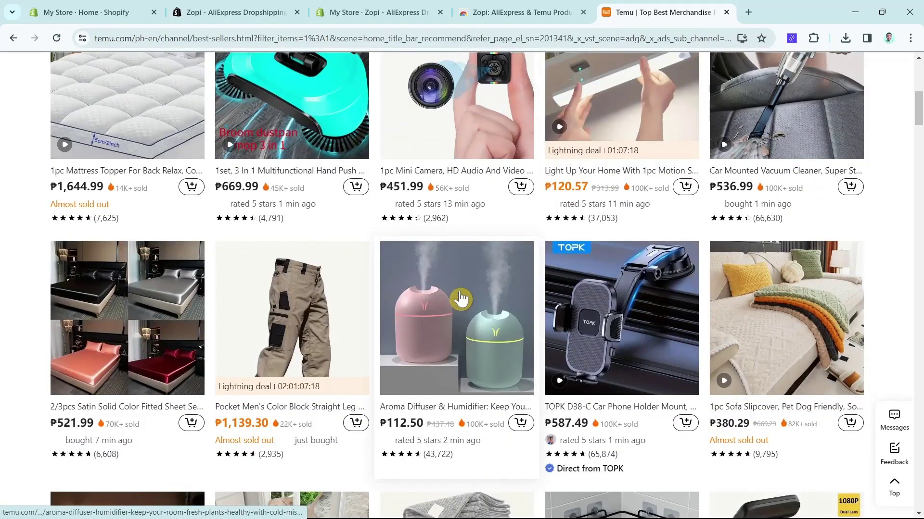
pyautogui.scroll(5, 460, 299)
pyautogui.scroll(4, 460, 299)
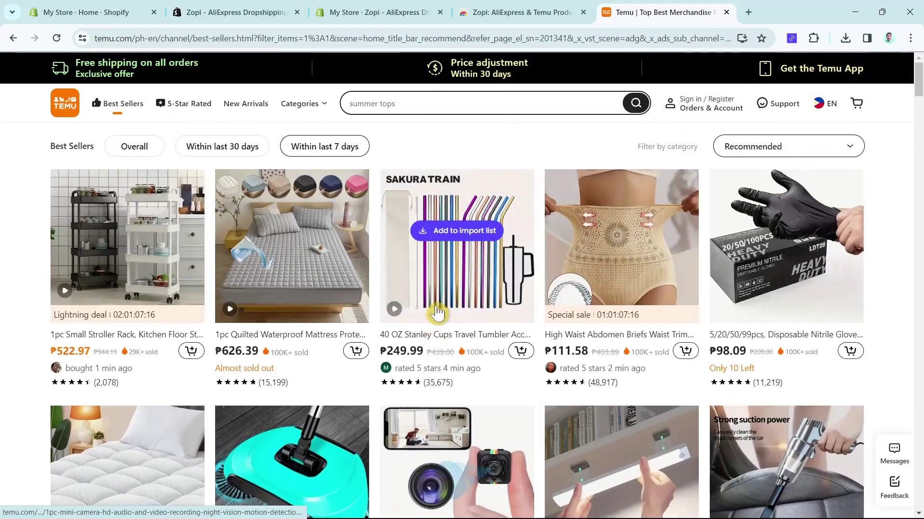
pyautogui.scroll(-3, 852, 344)
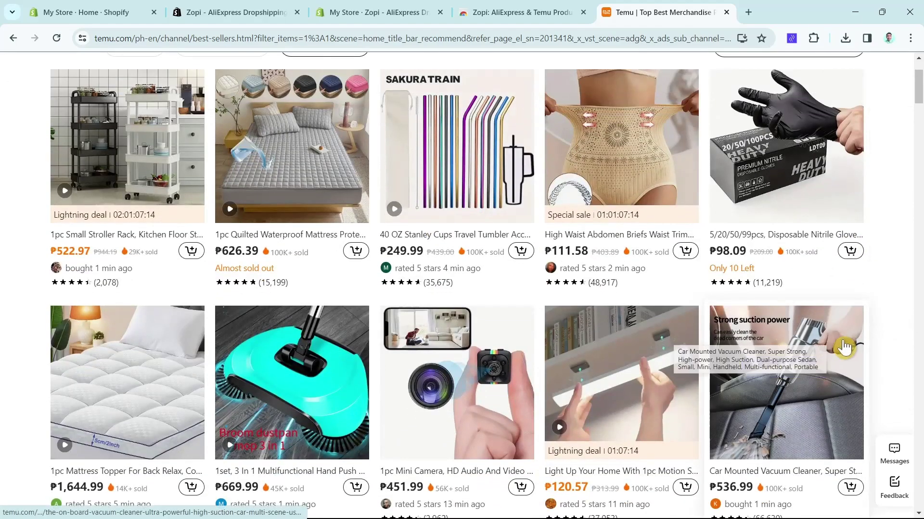
pyautogui.scroll(-3, 840, 339)
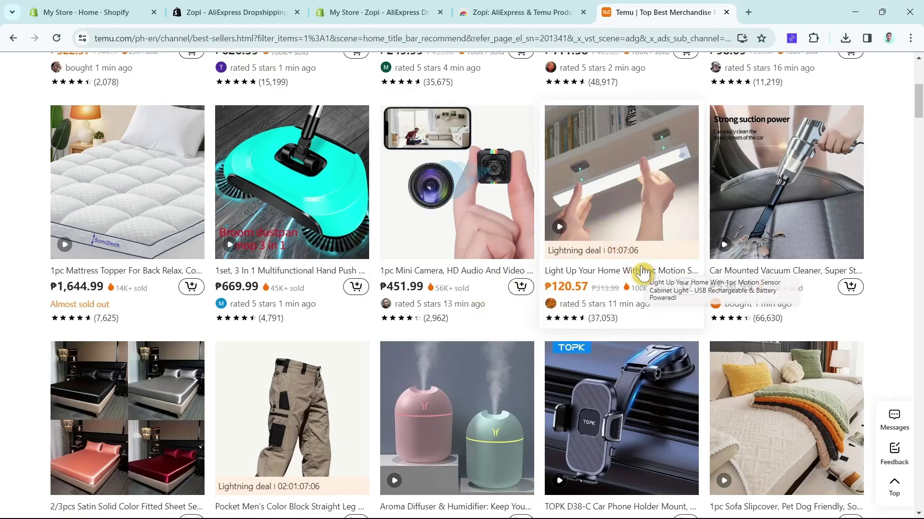
pyautogui.moveTo(643, 222)
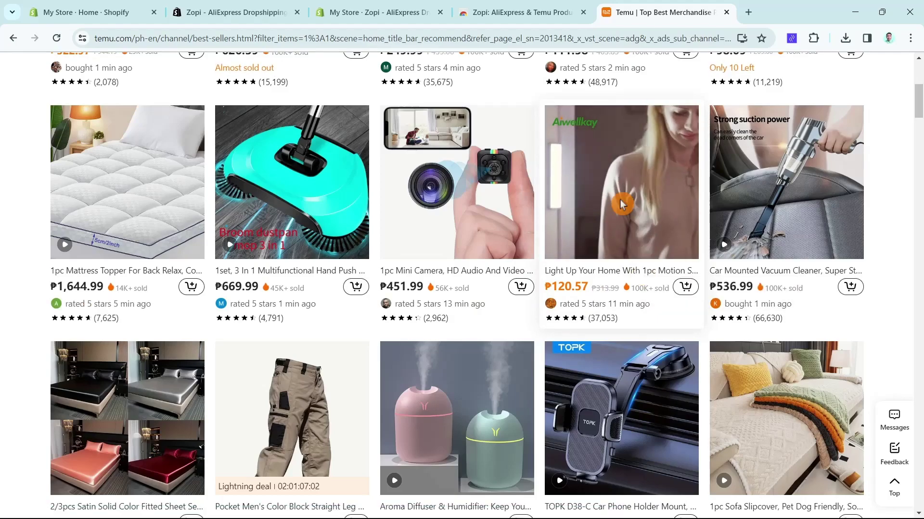
pyautogui.click(621, 205)
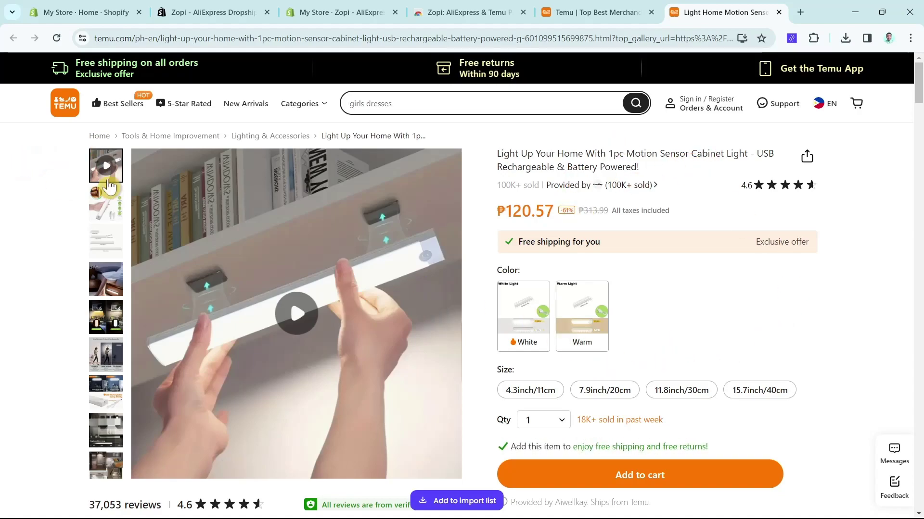
# View the cabinet light's gallery images, including its variant pictures.
pyautogui.click(105, 202)
pyautogui.click(103, 241)
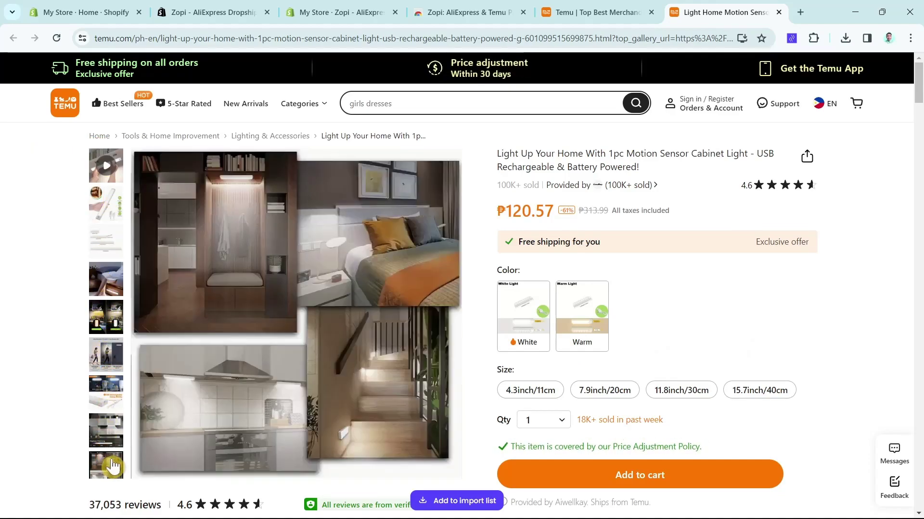
pyautogui.scroll(-3, 107, 452)
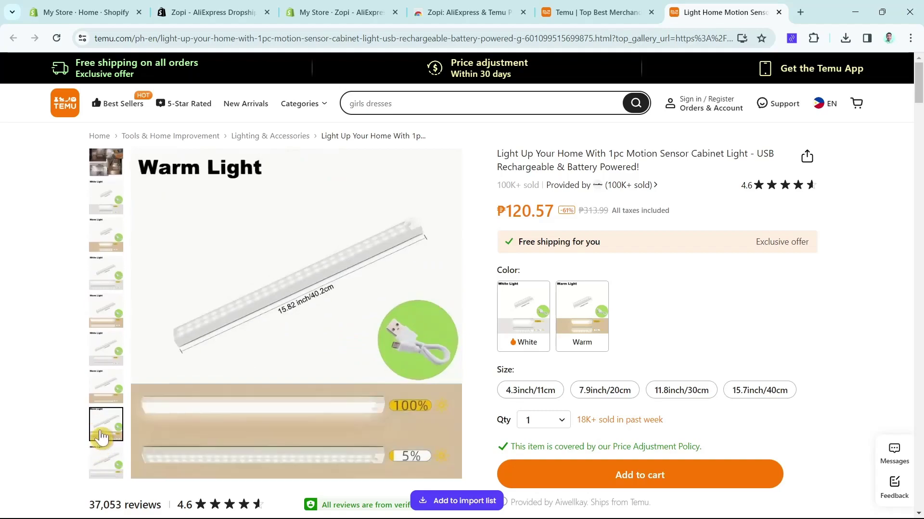
# Try to add the cabinet light to the import list and log in to Zopi from the extension prompt.
pyautogui.scroll(3, 101, 438)
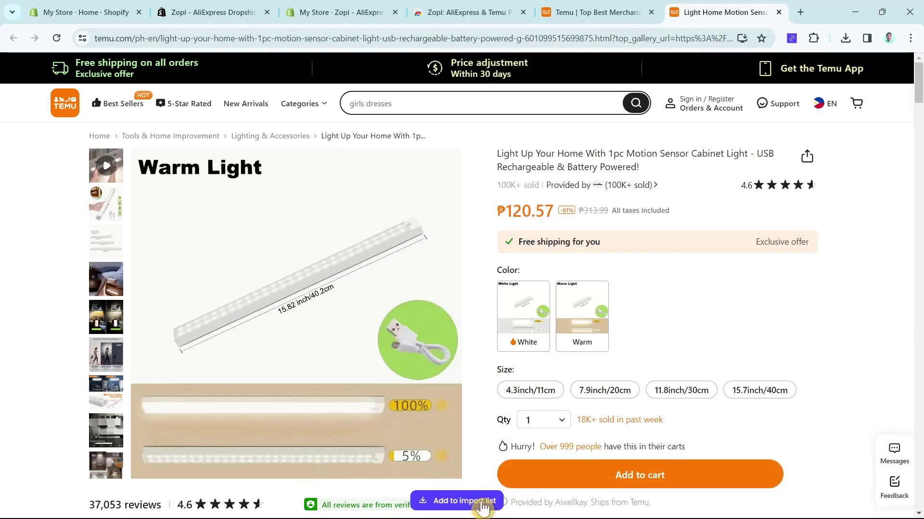
pyautogui.click(457, 505)
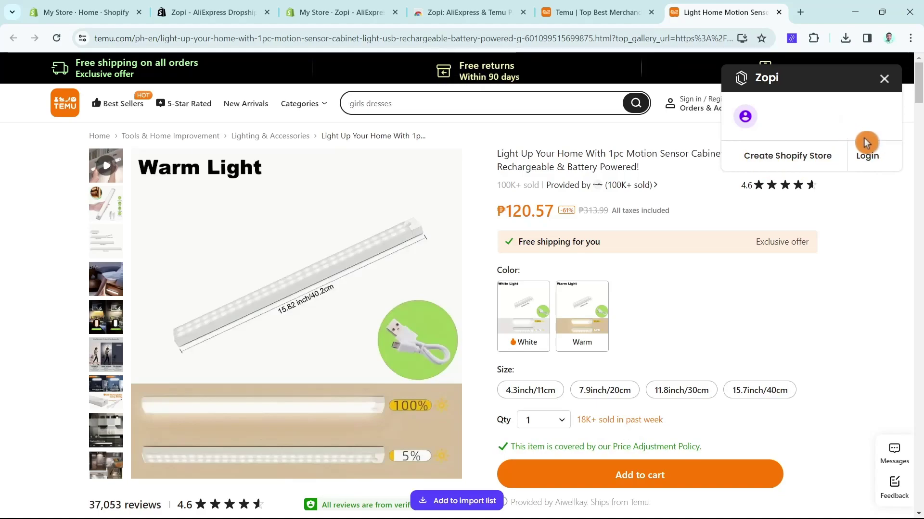
pyautogui.click(869, 158)
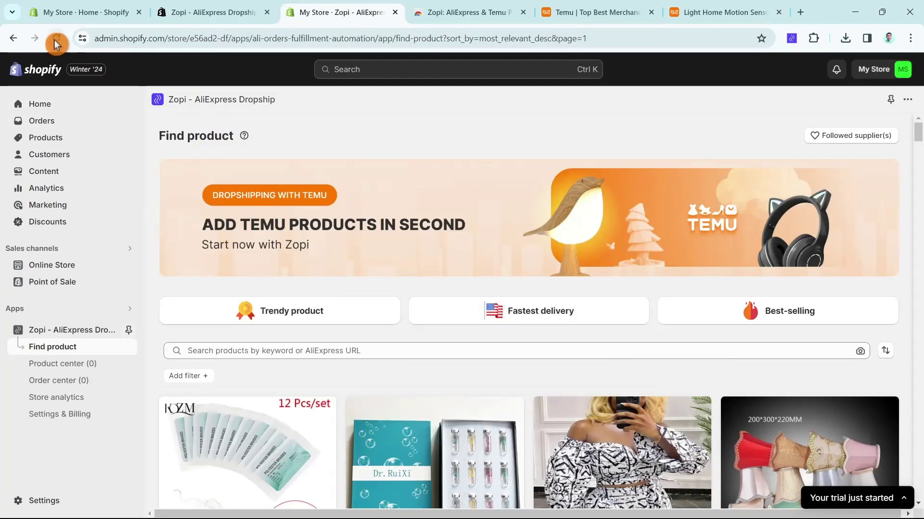
# Reload the Zopi app in the Shopify admin and open its Product center.
pyautogui.click(56, 45)
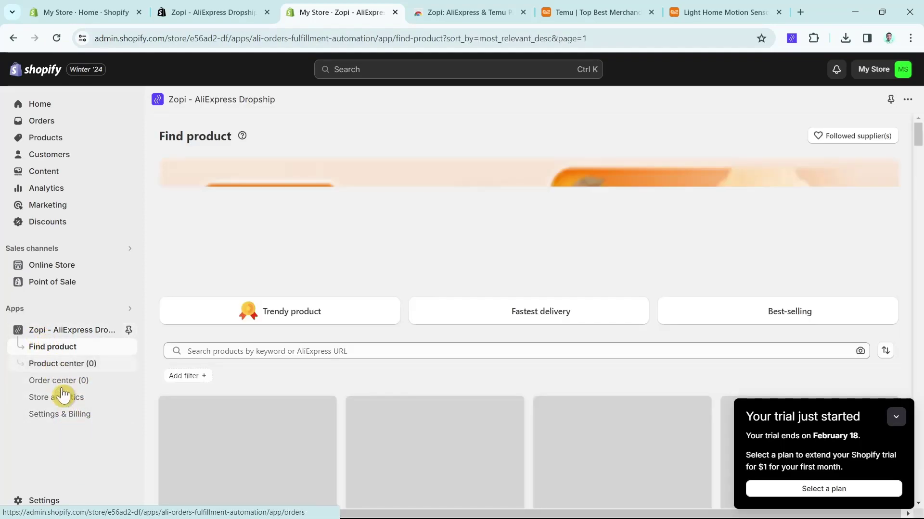
pyautogui.click(42, 366)
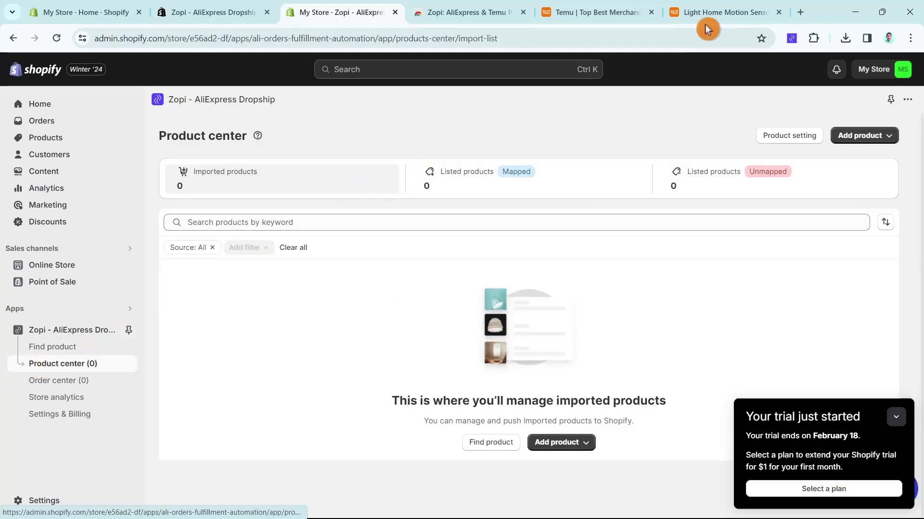
# Return to the cabinet light's Temu page and try again to add it to the Zopi import list.
pyautogui.click(466, 6)
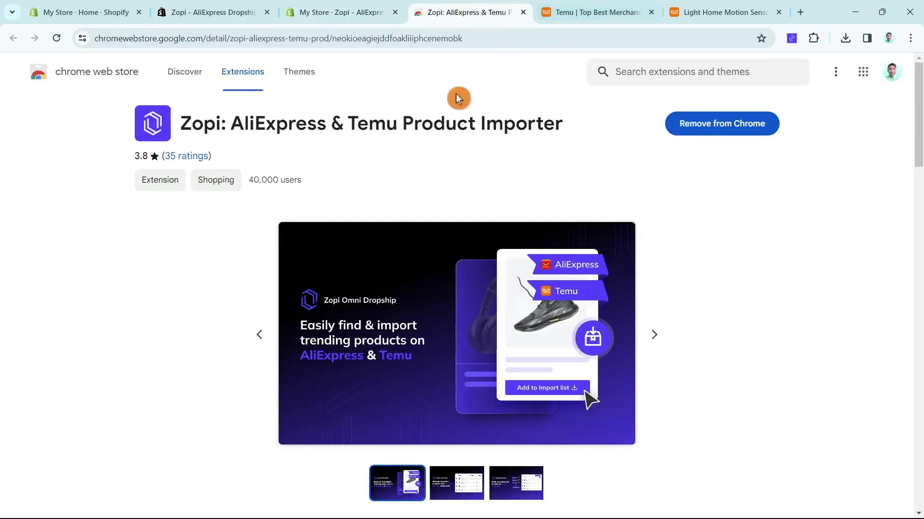
pyautogui.click(610, 11)
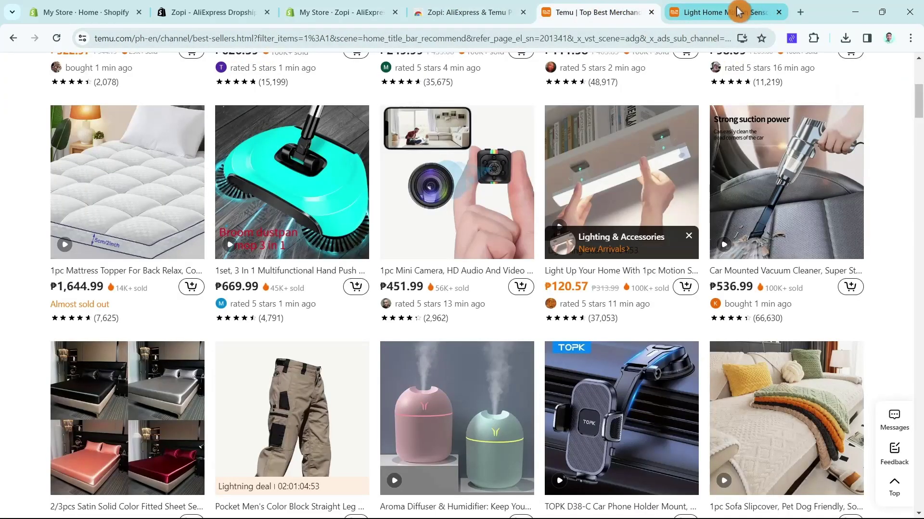
pyautogui.click(678, 14)
pyautogui.click(464, 505)
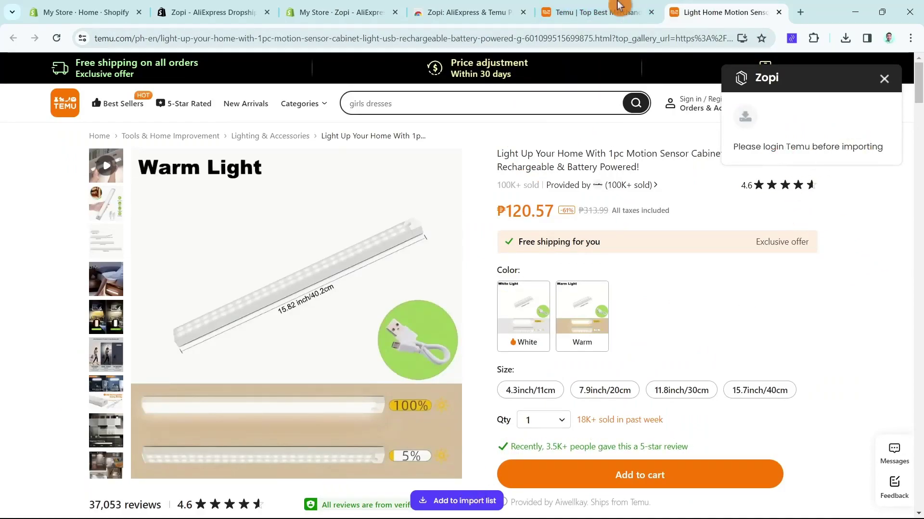
# Sign in to Temu with the remembered Google account from the Best Sellers page.
pyautogui.click(659, 6)
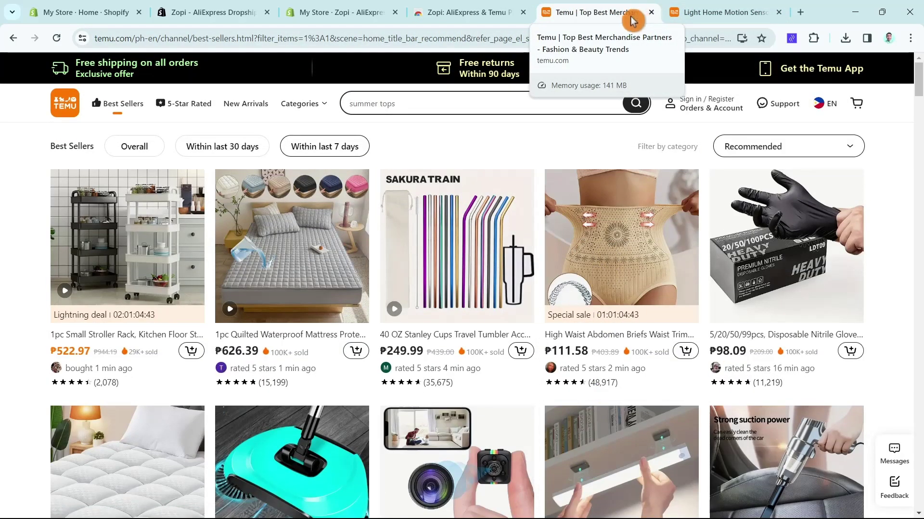
pyautogui.click(688, 106)
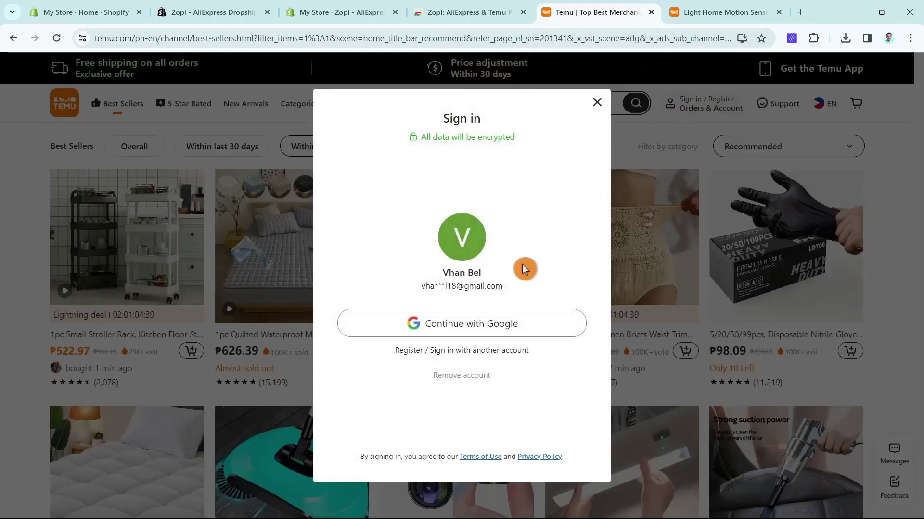
pyautogui.click(470, 329)
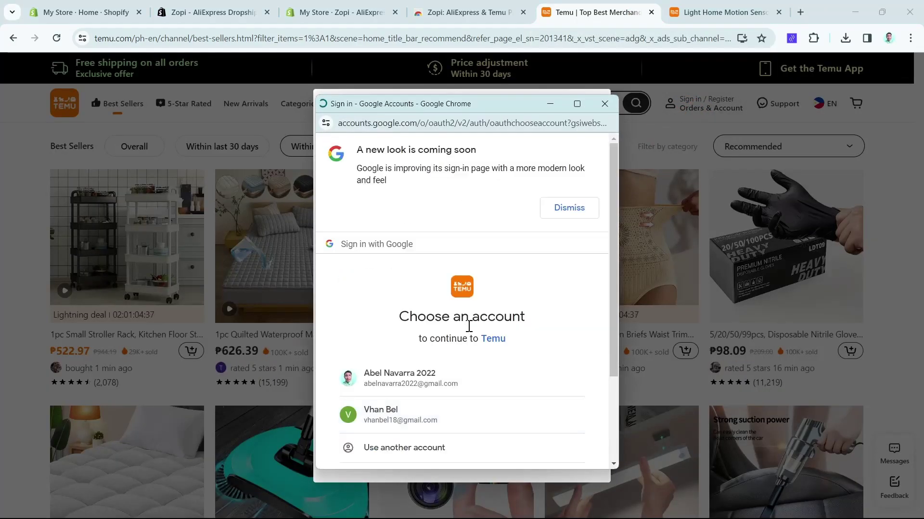
pyautogui.click(414, 417)
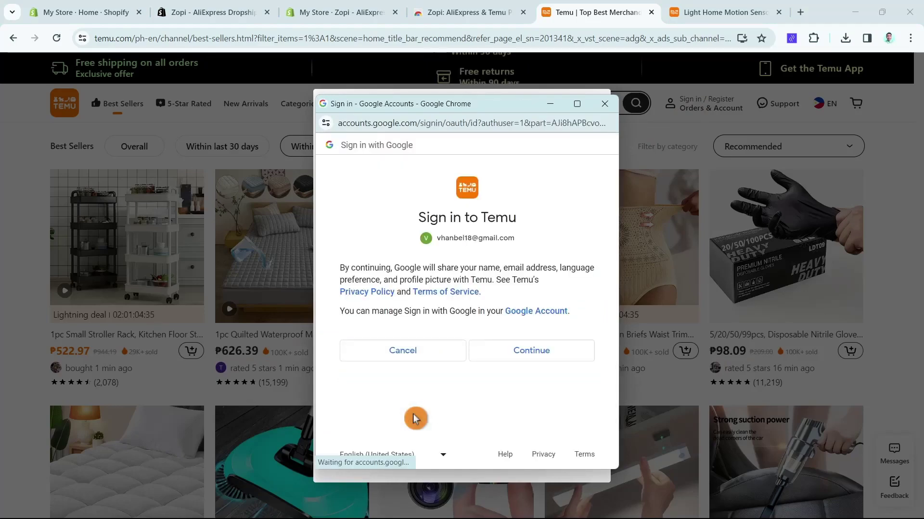
pyautogui.click(525, 352)
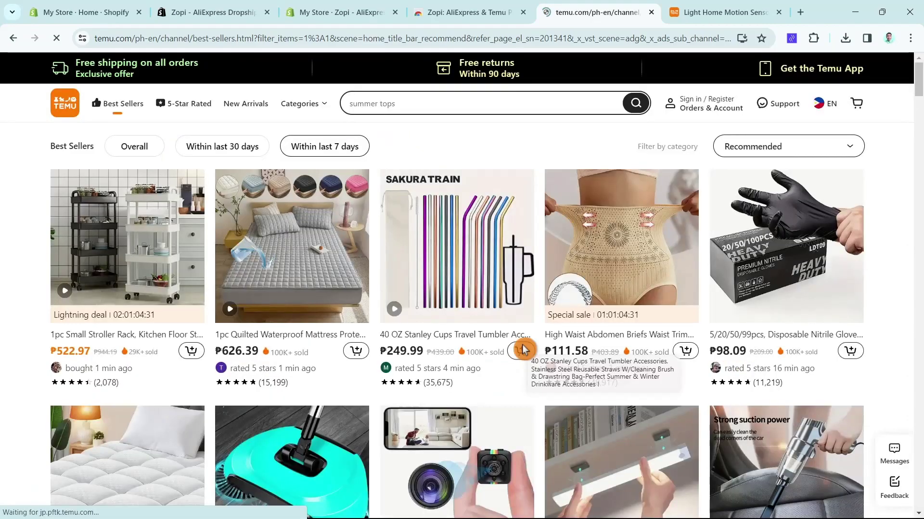
# Add the Motion Sensor Cabinet Light to the Zopi import list and refresh the Product center in the Shopify admin.
pyautogui.hotkey('ctrl', 'Tab')
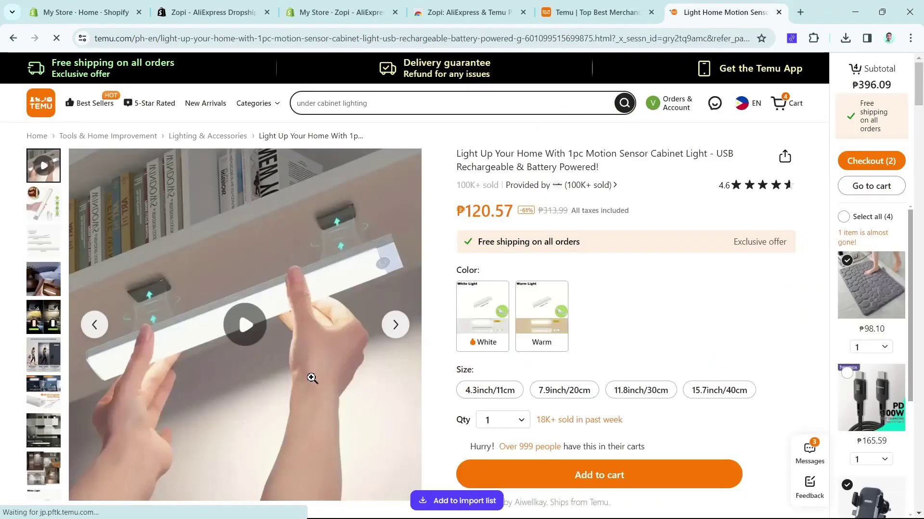
pyautogui.click(441, 501)
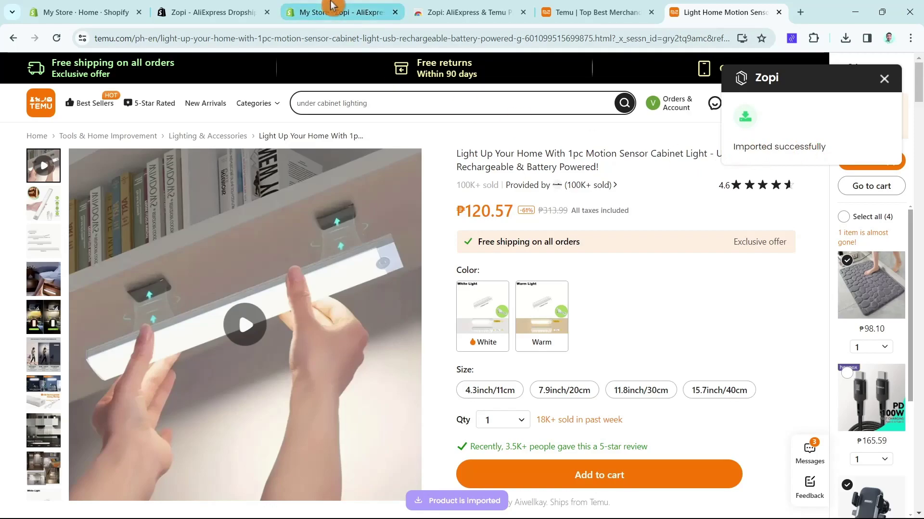
pyautogui.click(318, 13)
pyautogui.click(58, 39)
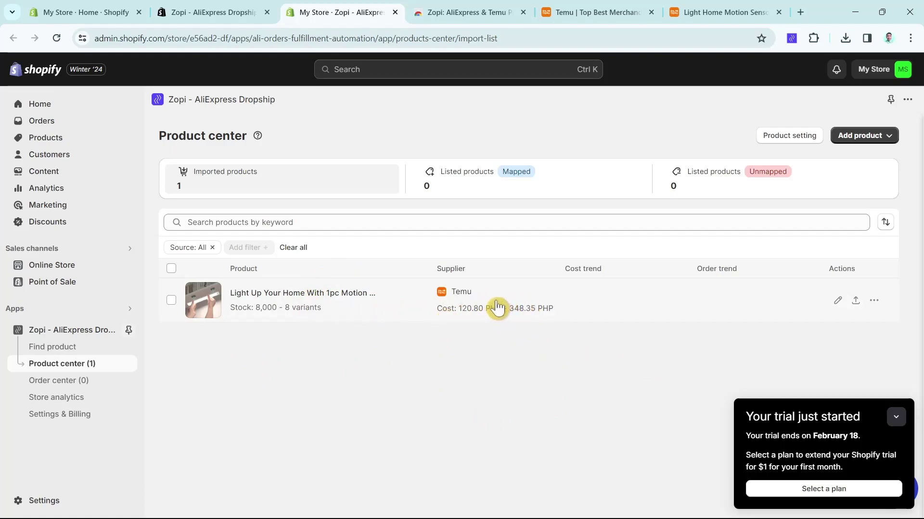
# Open the imported cabinet light in the product editor and check the AI writing options.
pyautogui.click(838, 302)
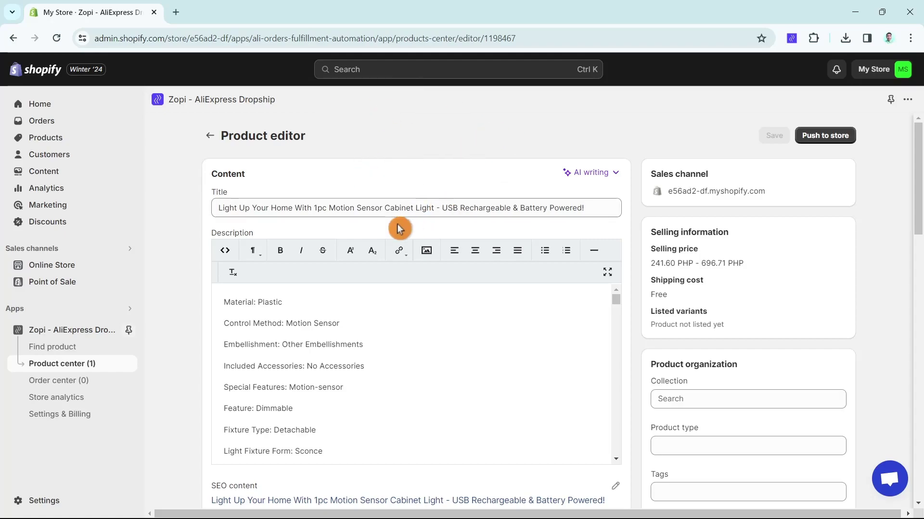
pyautogui.click(596, 178)
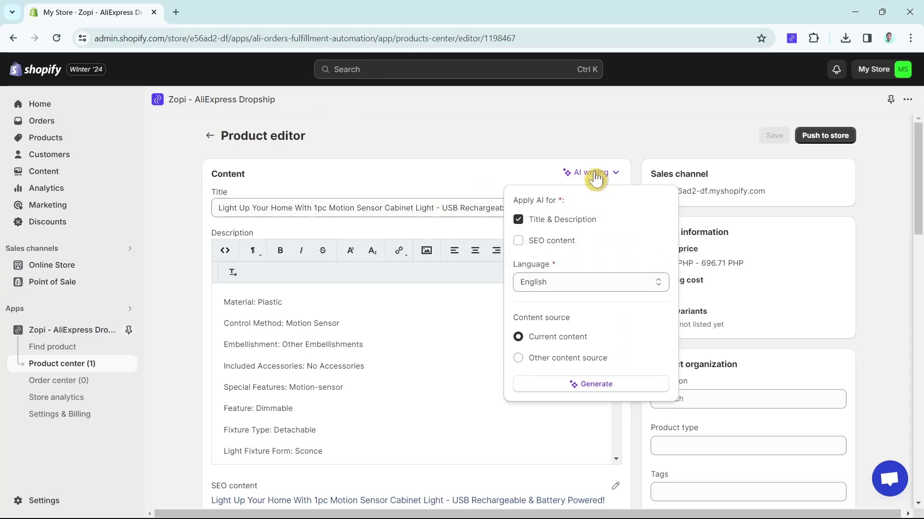
pyautogui.click(594, 177)
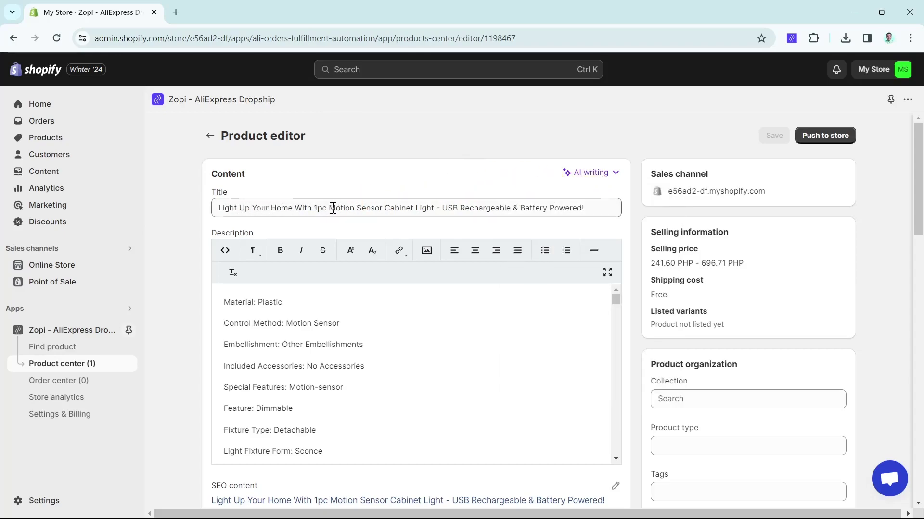
# Shorten the product title to "1 pc Motion Sensor Cabinet Light - USB Rechargeable & Battery Powered!".
pyautogui.moveTo(330, 208); pyautogui.dragTo(197, 220)
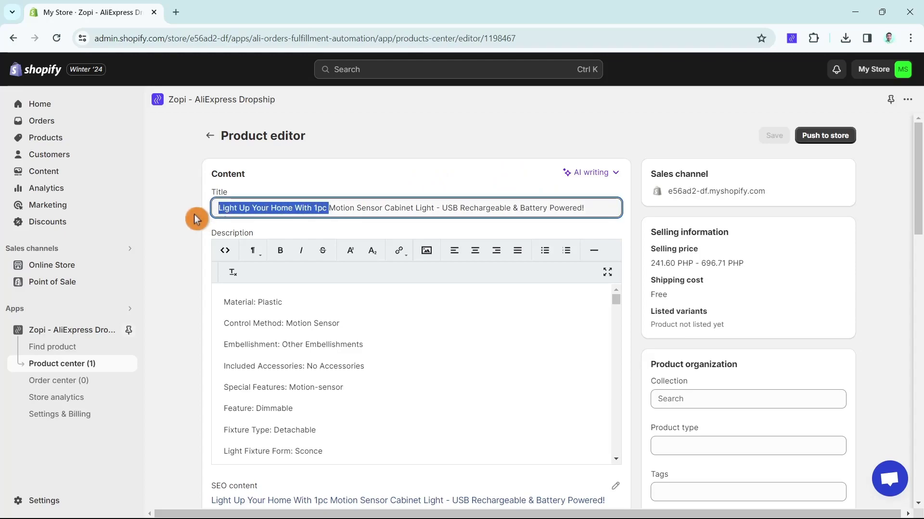
pyautogui.press('BackSpace')
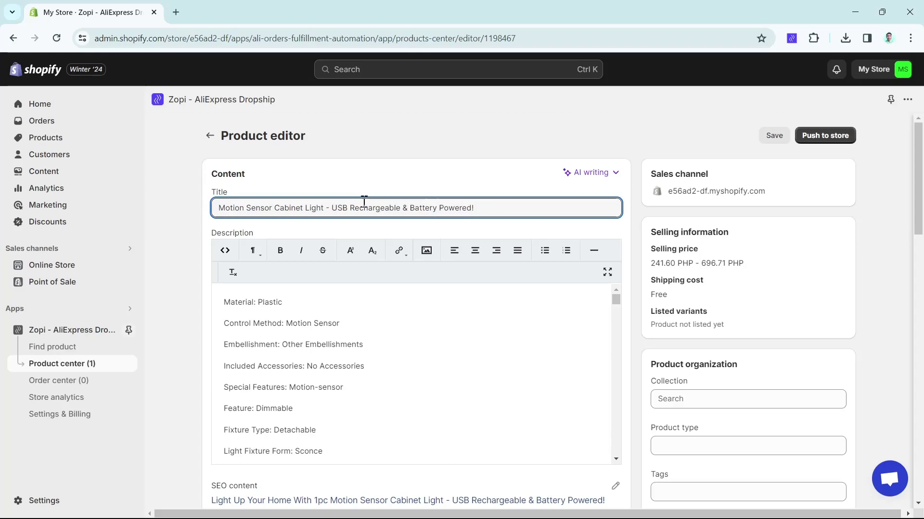
pyautogui.press('Home')
pyautogui.write('1 pc')
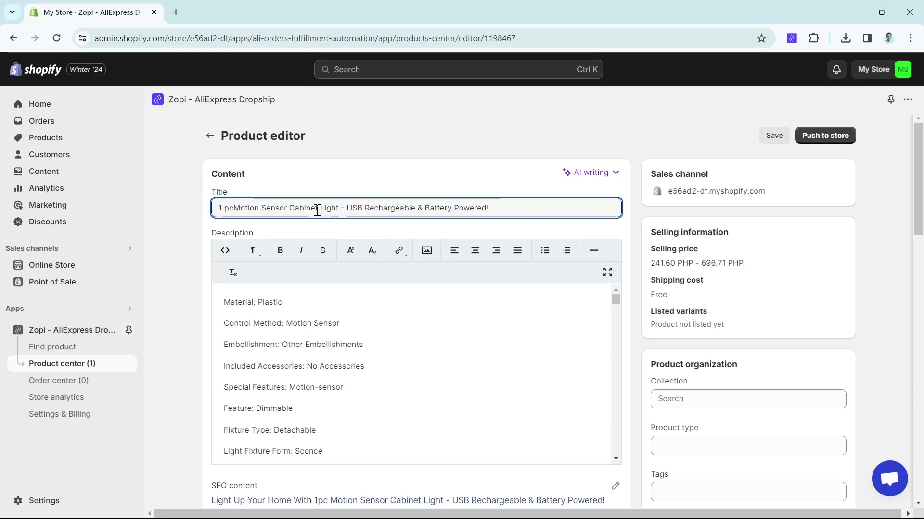
pyautogui.click(431, 239)
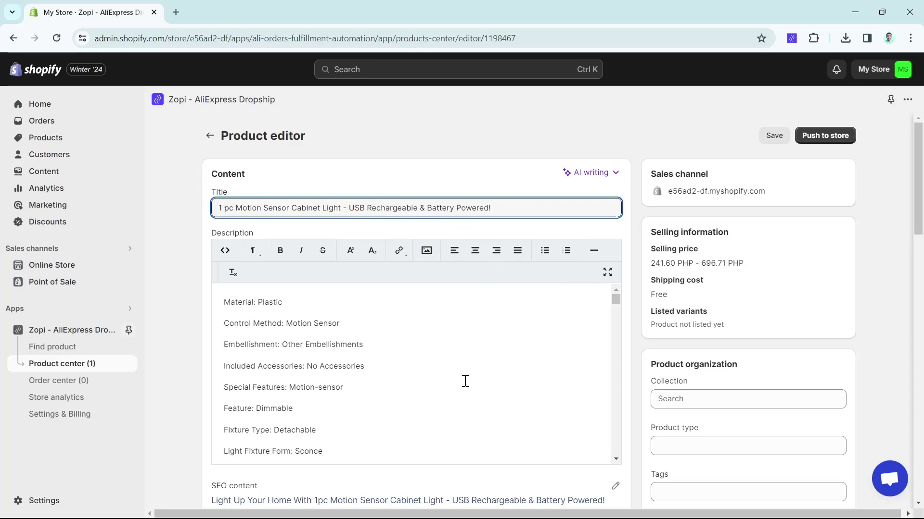
# Review the product description and move a Warm Light variant image directly after the thumbnail in the product images.
pyautogui.scroll(-2, 465, 381)
pyautogui.scroll(2, 410, 384)
pyautogui.scroll(2, 408, 375)
pyautogui.scroll(-2, 408, 375)
pyautogui.scroll(-8, 408, 374)
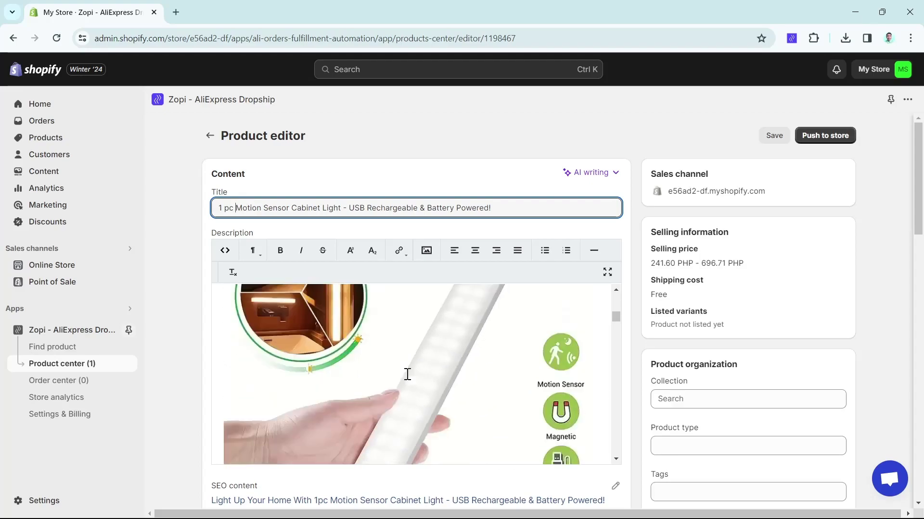
pyautogui.scroll(-6, 413, 339)
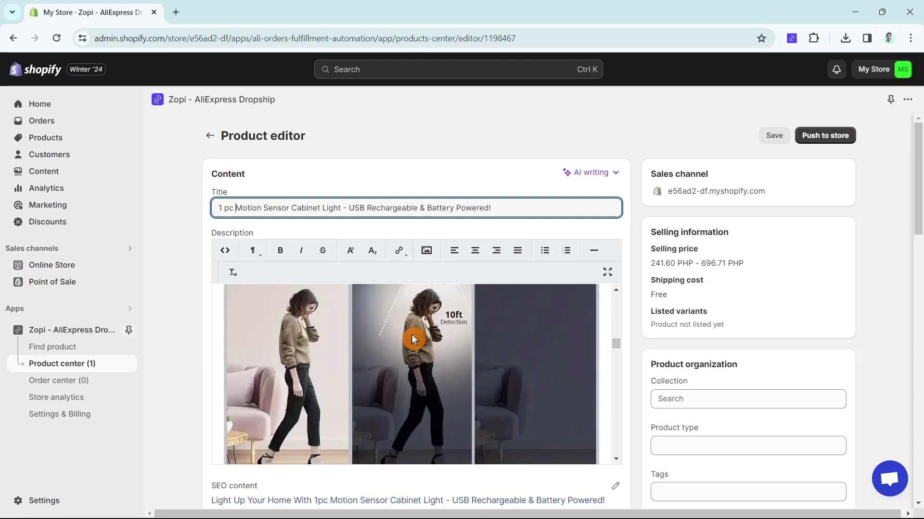
pyautogui.scroll(-7, 677, 437)
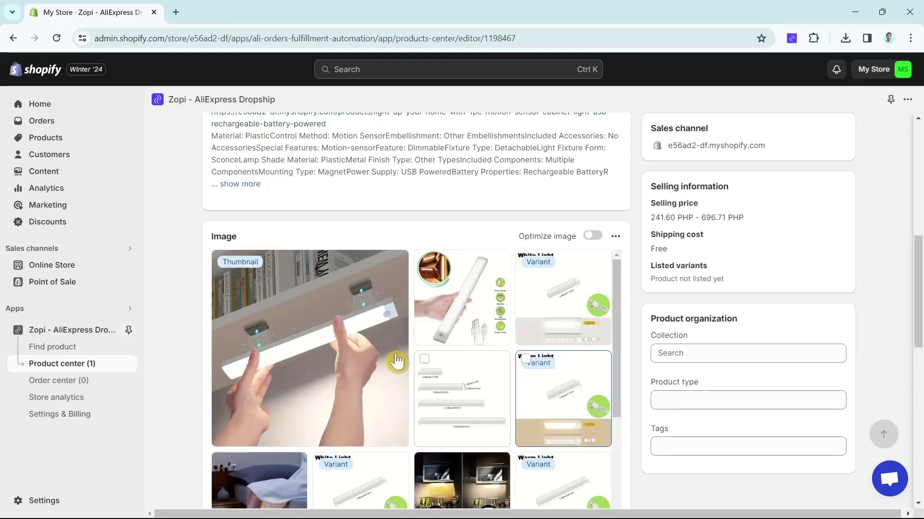
pyautogui.moveTo(516, 420); pyautogui.dragTo(313, 365)
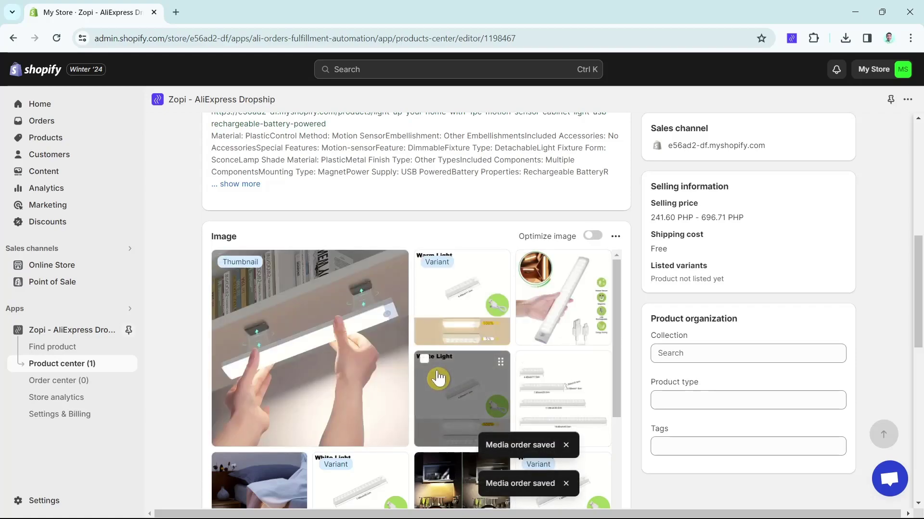
# Examine the remaining product images and the supplier's variants with their costs and selling prices.
pyautogui.scroll(-5, 512, 382)
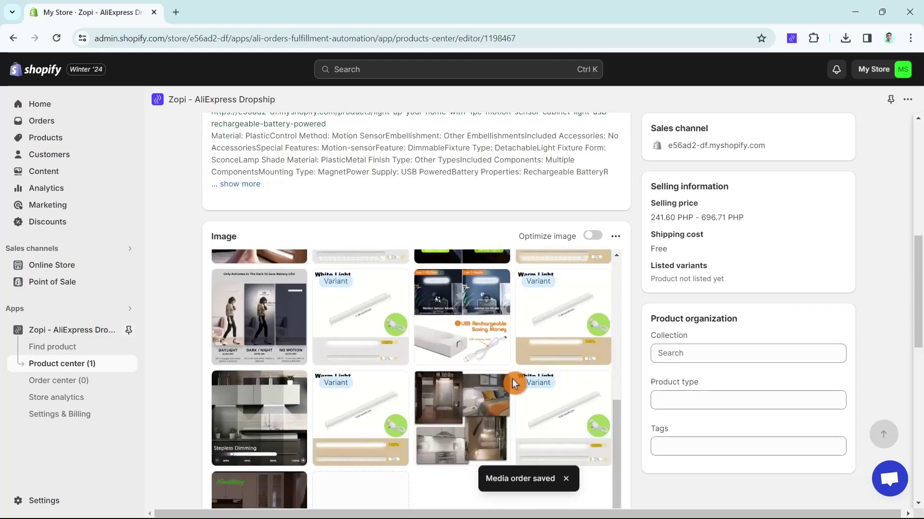
pyautogui.scroll(-10, 680, 358)
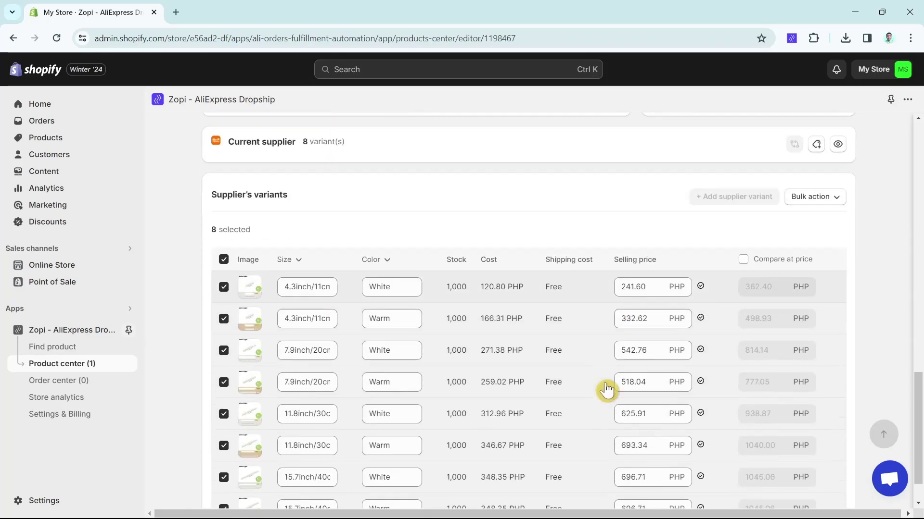
pyautogui.scroll(4, 594, 379)
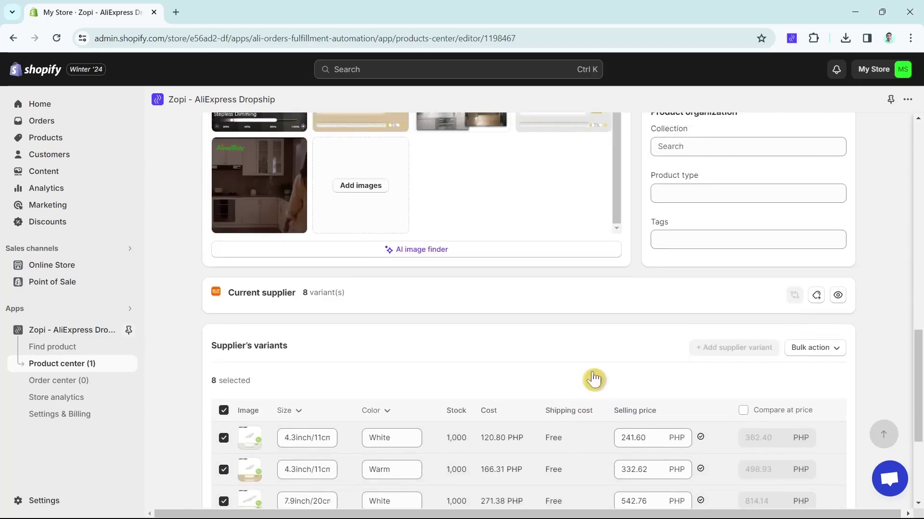
pyautogui.scroll(-4, 606, 383)
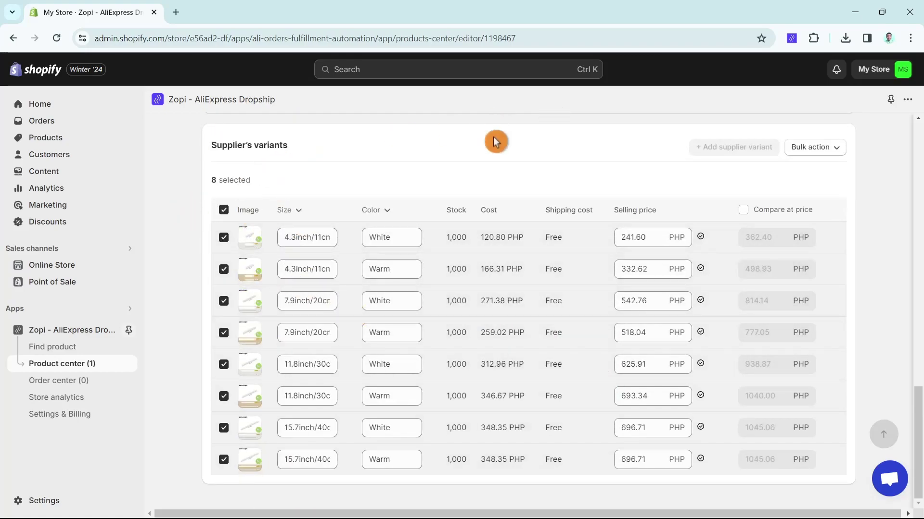
pyautogui.doubleClick(652, 234)
pyautogui.click(646, 267)
pyautogui.click(656, 294)
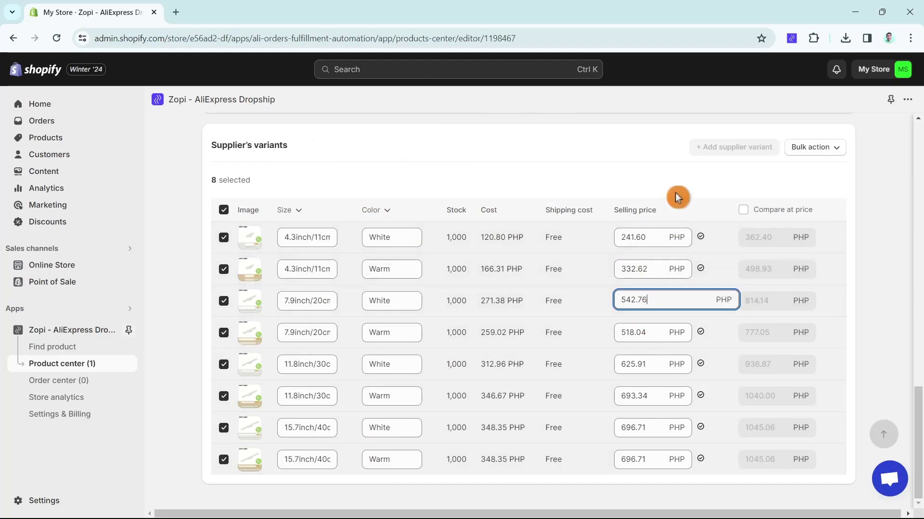
pyautogui.click(678, 188)
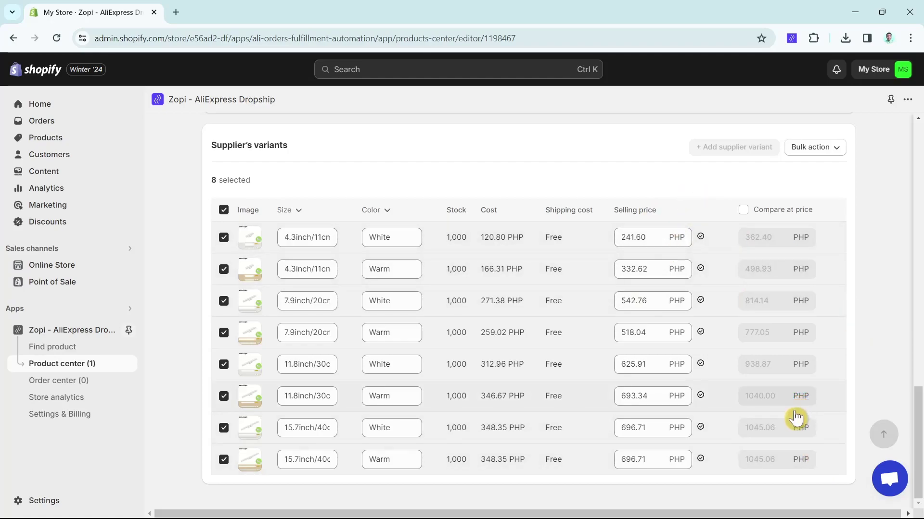
# Push the cabinet light to the store as a published product, with continuing to sell when out of stock turned off.
pyautogui.scroll(5, 792, 418)
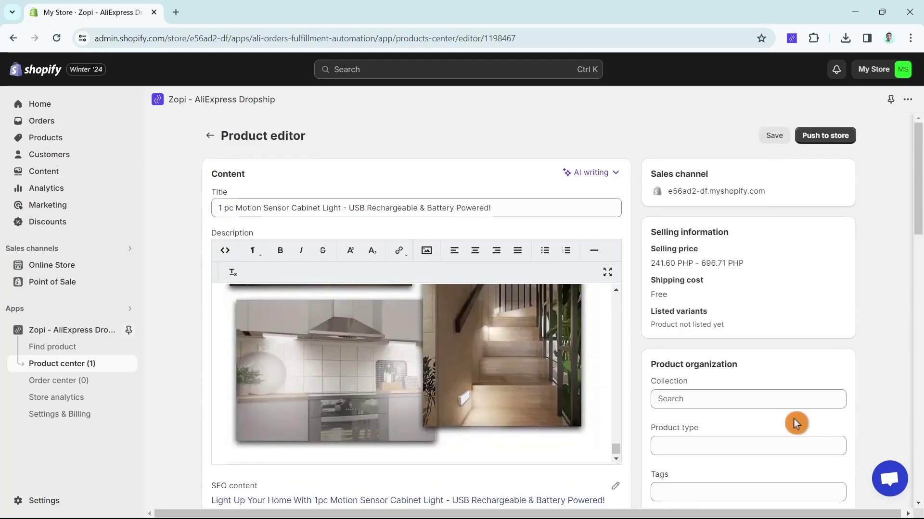
pyautogui.click(835, 138)
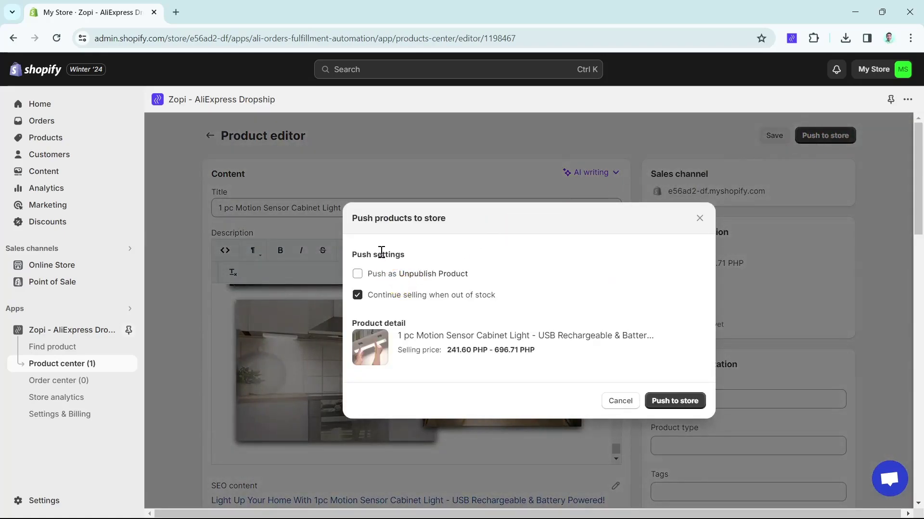
pyautogui.click(359, 275)
pyautogui.click(359, 296)
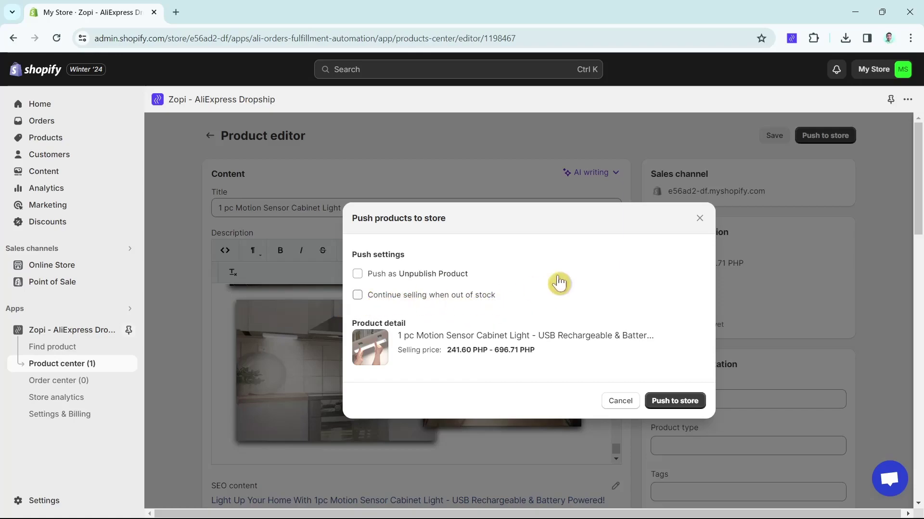
pyautogui.click(695, 403)
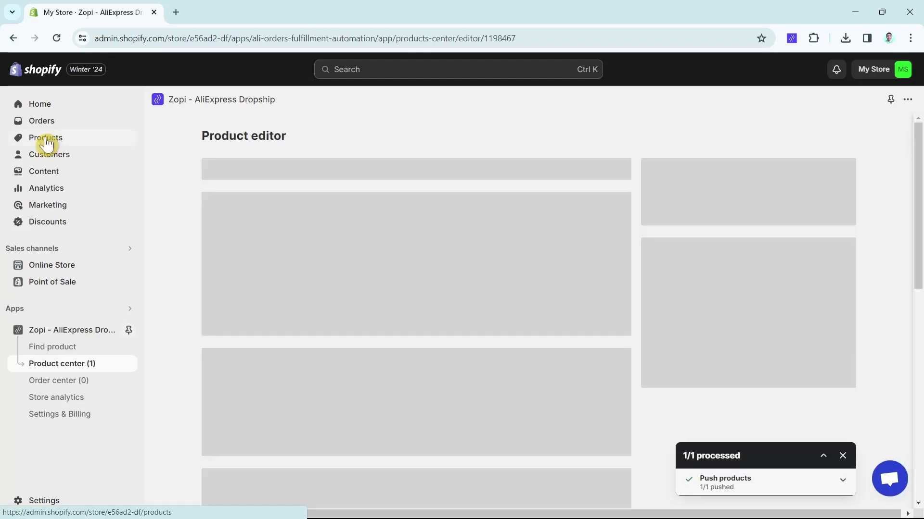
# Open the pushed cabinet light from the store's product list and review its description text, video and images.
pyautogui.click(46, 143)
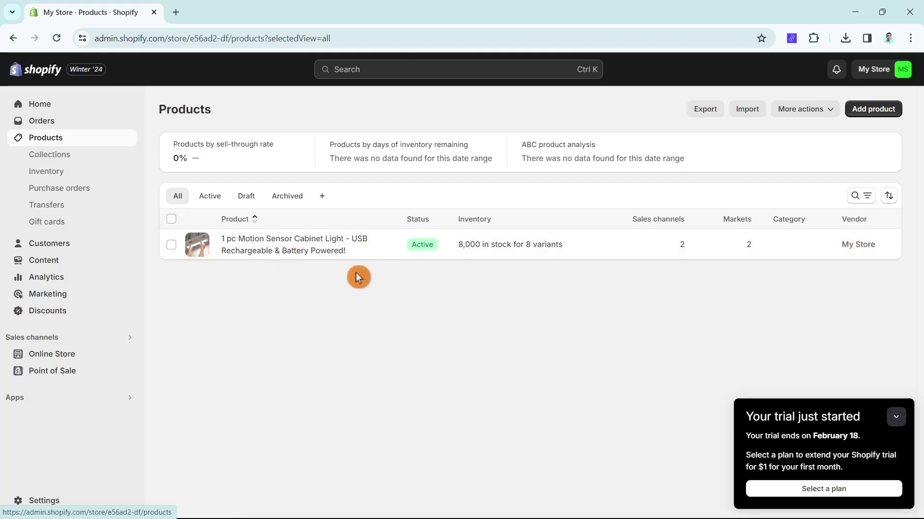
pyautogui.click(282, 258)
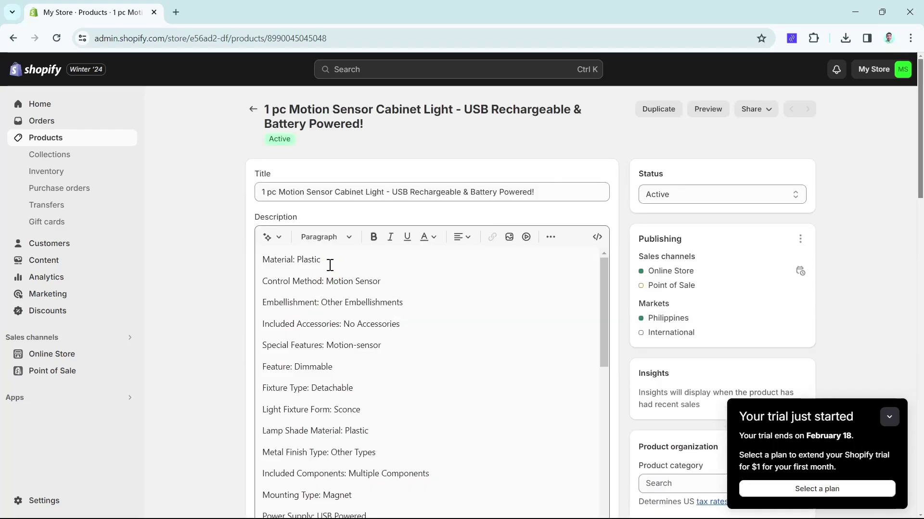
pyautogui.scroll(-5, 457, 417)
pyautogui.scroll(4, 460, 424)
pyautogui.scroll(-3, 460, 425)
pyautogui.scroll(5, 460, 425)
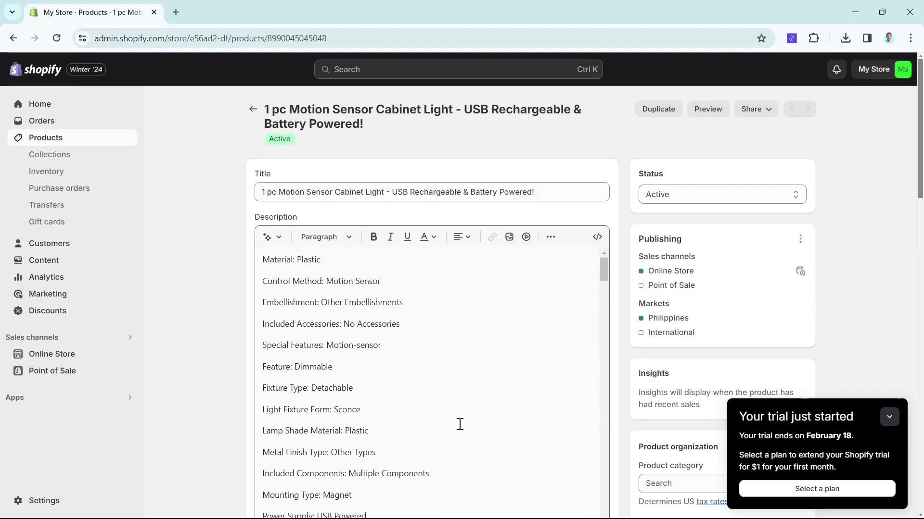
pyautogui.scroll(-10, 437, 444)
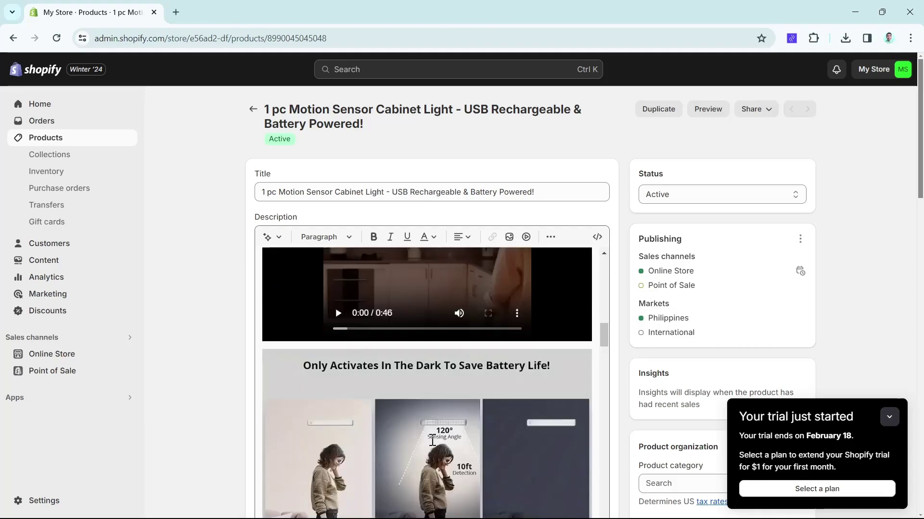
pyautogui.scroll(-3, 418, 439)
pyautogui.scroll(-4, 856, 218)
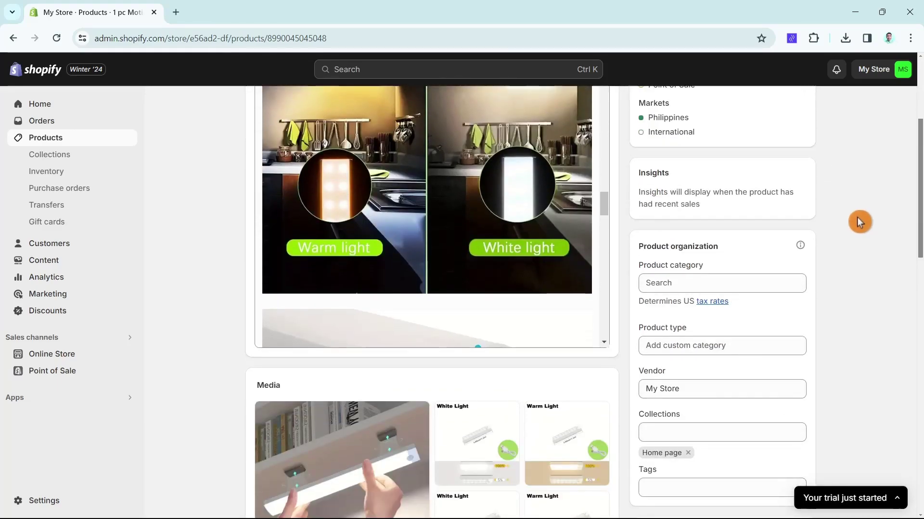
# Examine the cabinet light's publishing settings, product organization, media and size and color variants.
pyautogui.scroll(-6, 807, 262)
pyautogui.scroll(10, 808, 261)
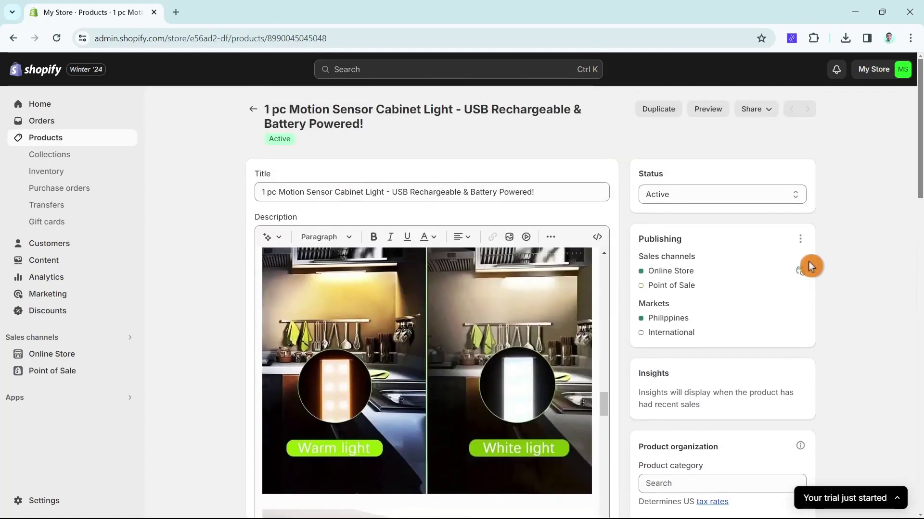
pyautogui.scroll(-1, 808, 266)
pyautogui.scroll(1, 808, 266)
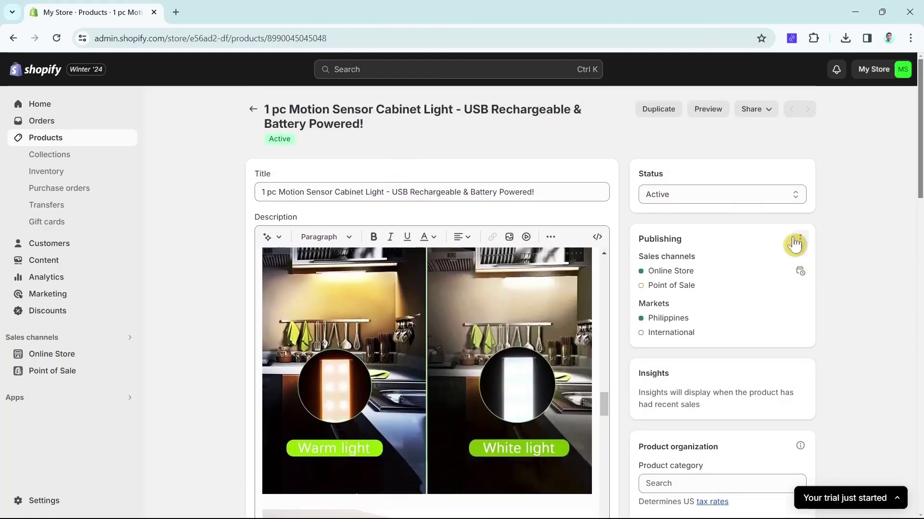
pyautogui.scroll(-6, 789, 286)
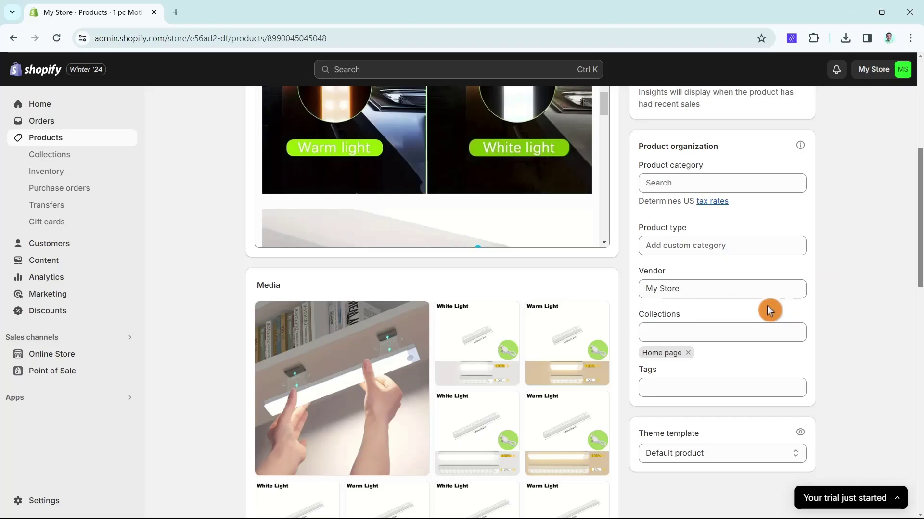
pyautogui.scroll(-10, 768, 310)
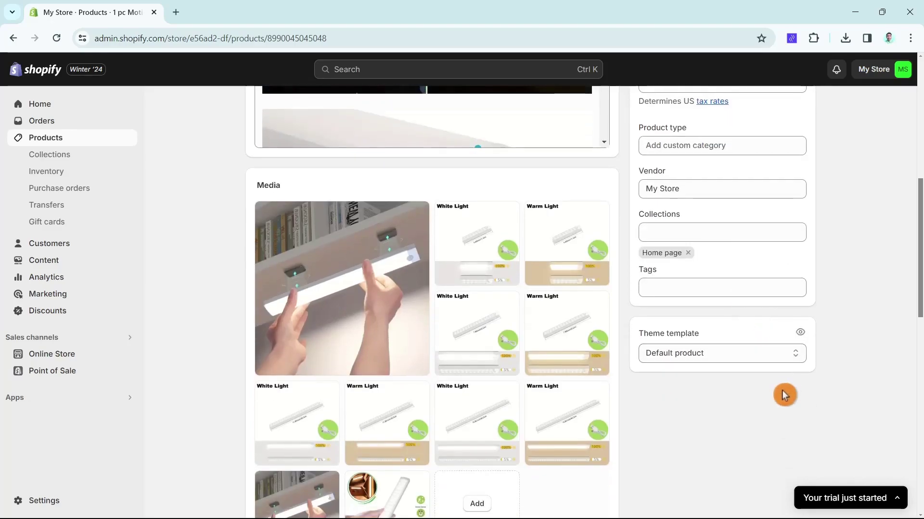
pyautogui.scroll(7, 743, 380)
pyautogui.scroll(-7, 743, 380)
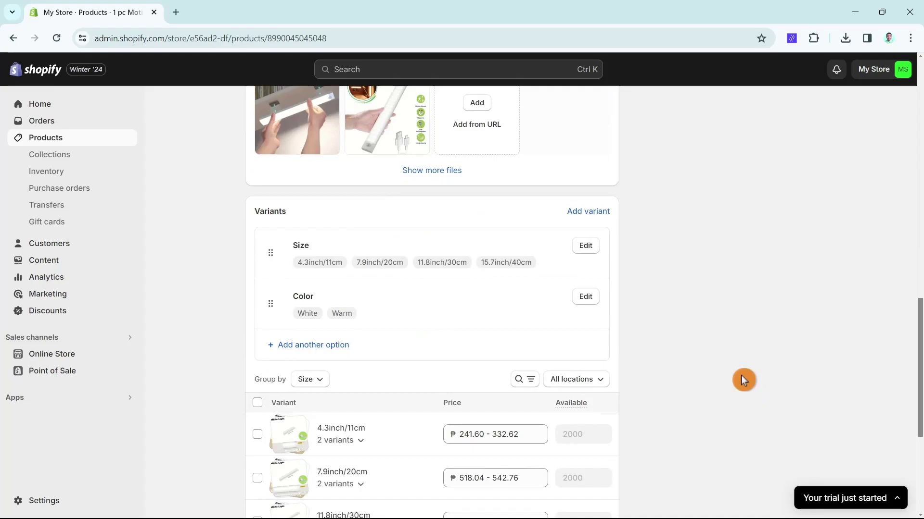